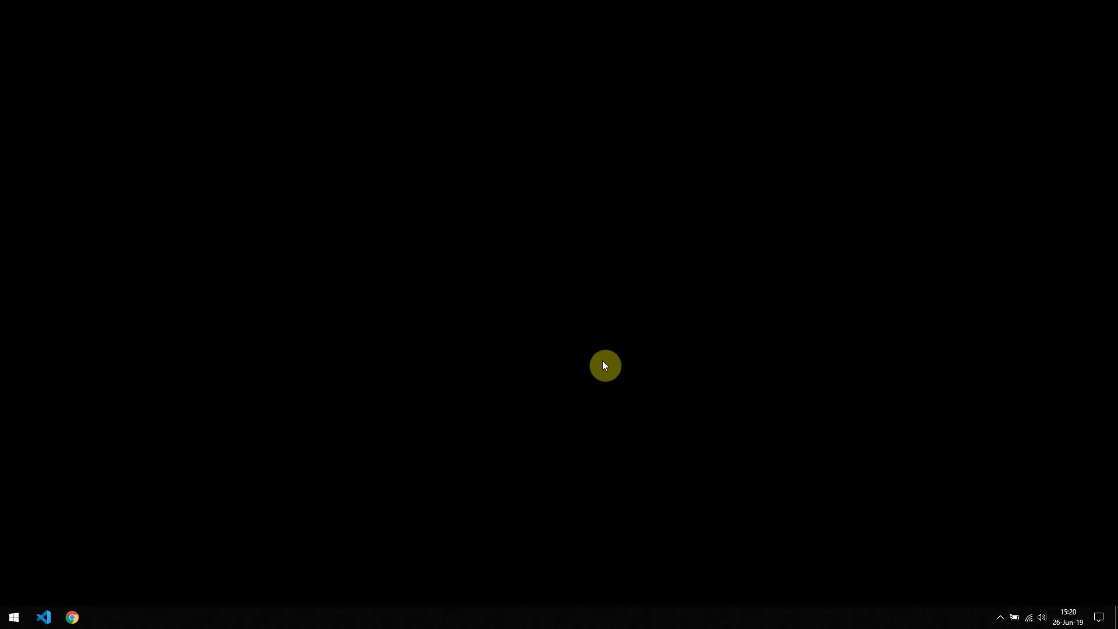
- Search from the Start menu and launch 'Edit the system environment variables'
key("super")
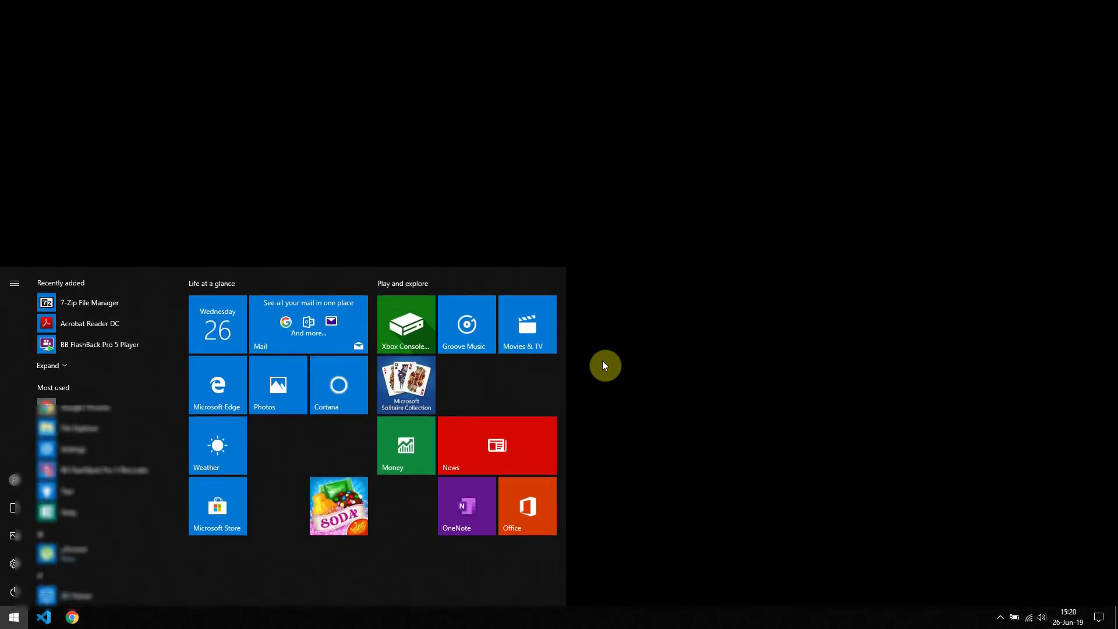
type("env")
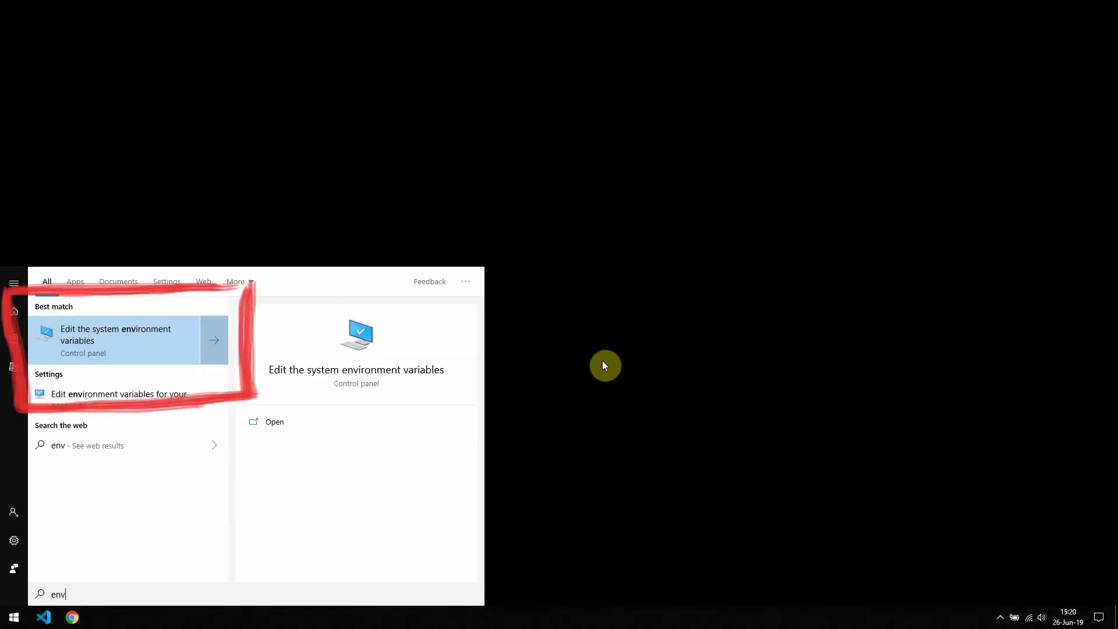
key("Return")
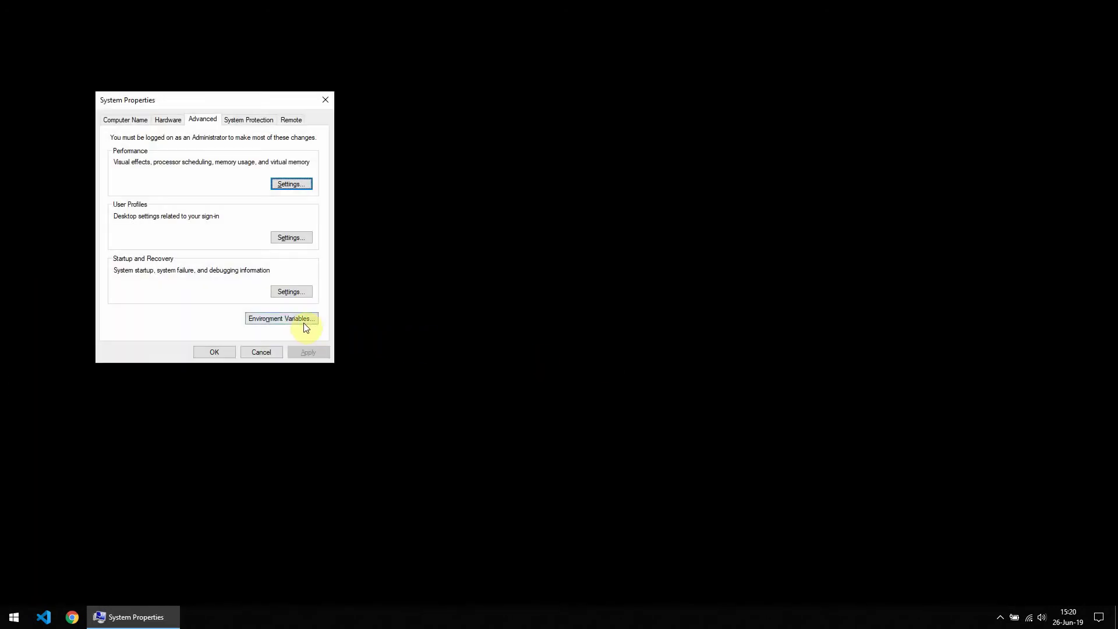
- Review the System variables list in Environment Variables, then bring up File Explorer
left_click(301, 320)
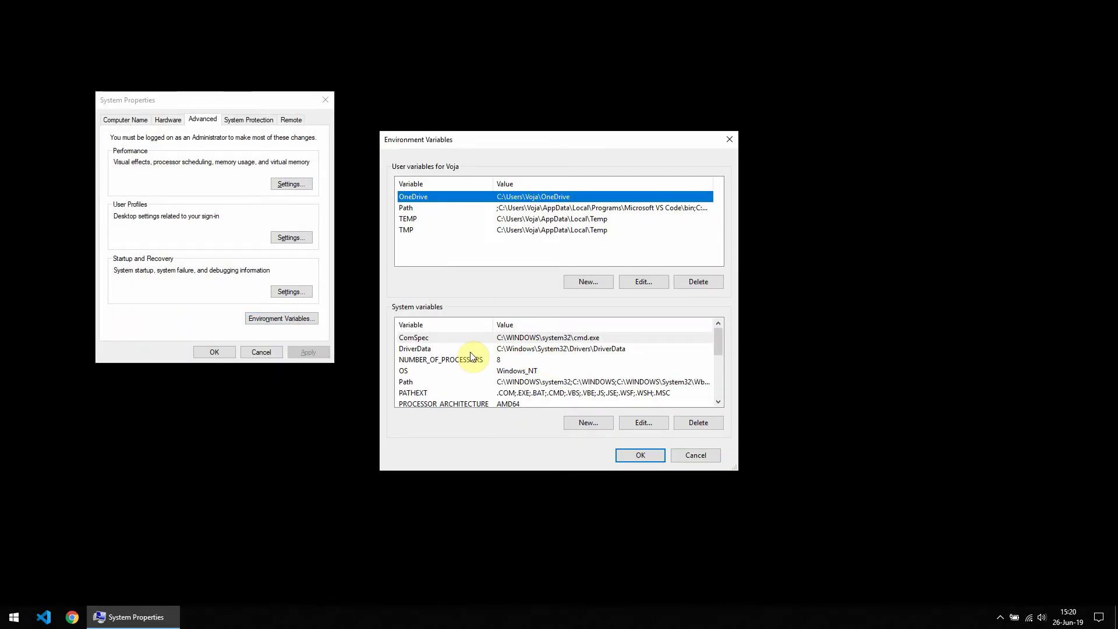
left_click(464, 363)
scroll(469, 358, "down", 1)
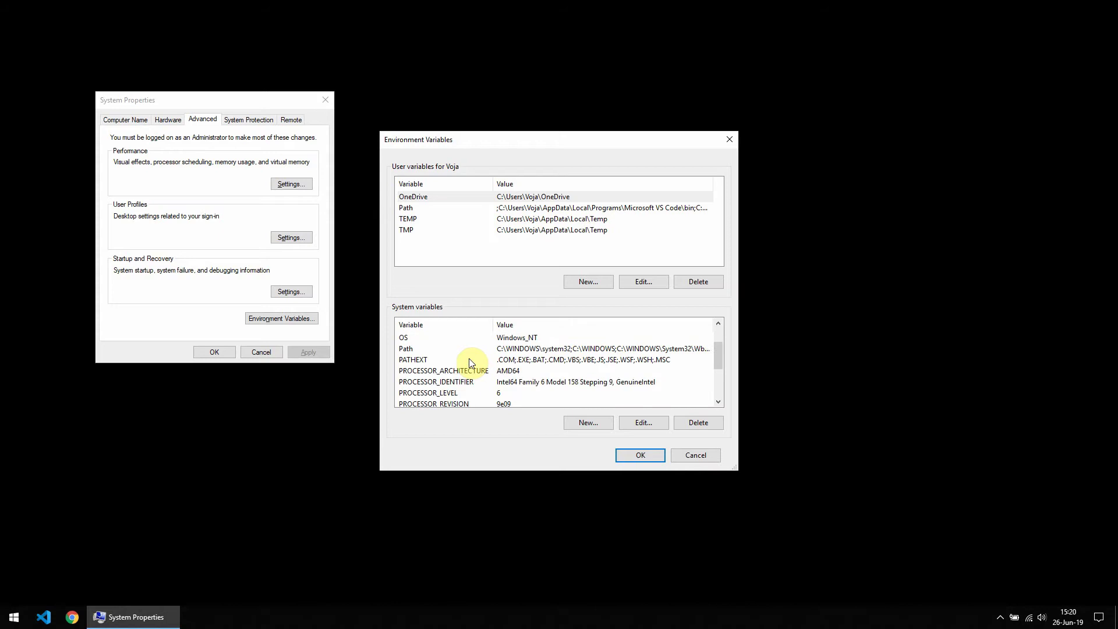
scroll(475, 361, "down", 2)
scroll(498, 370, "up", 1)
scroll(503, 375, "up", 2)
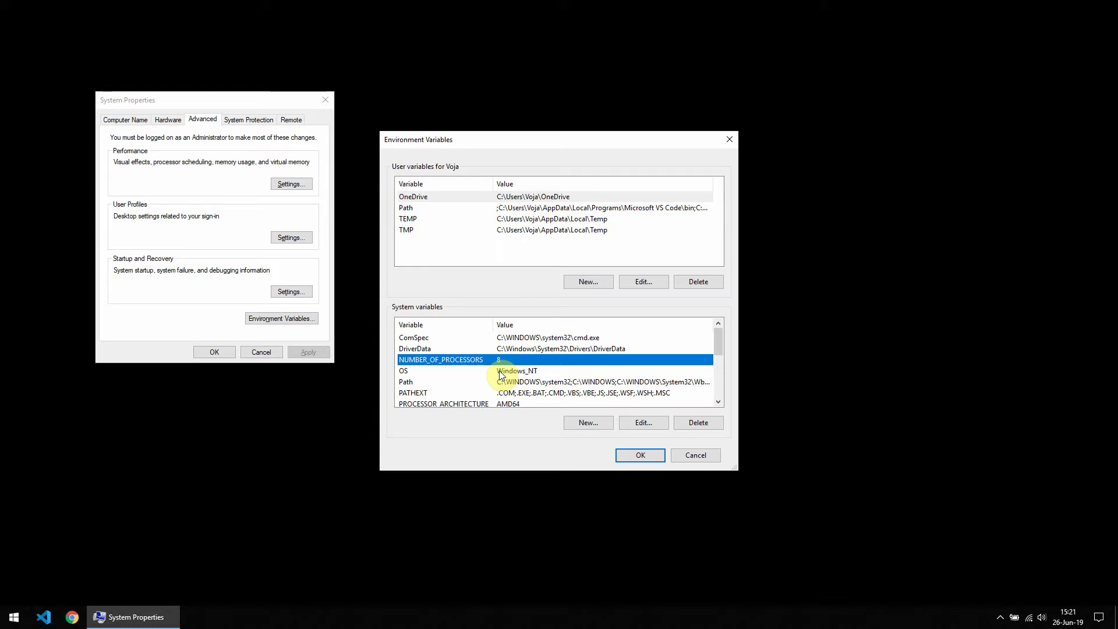
key("super+e")
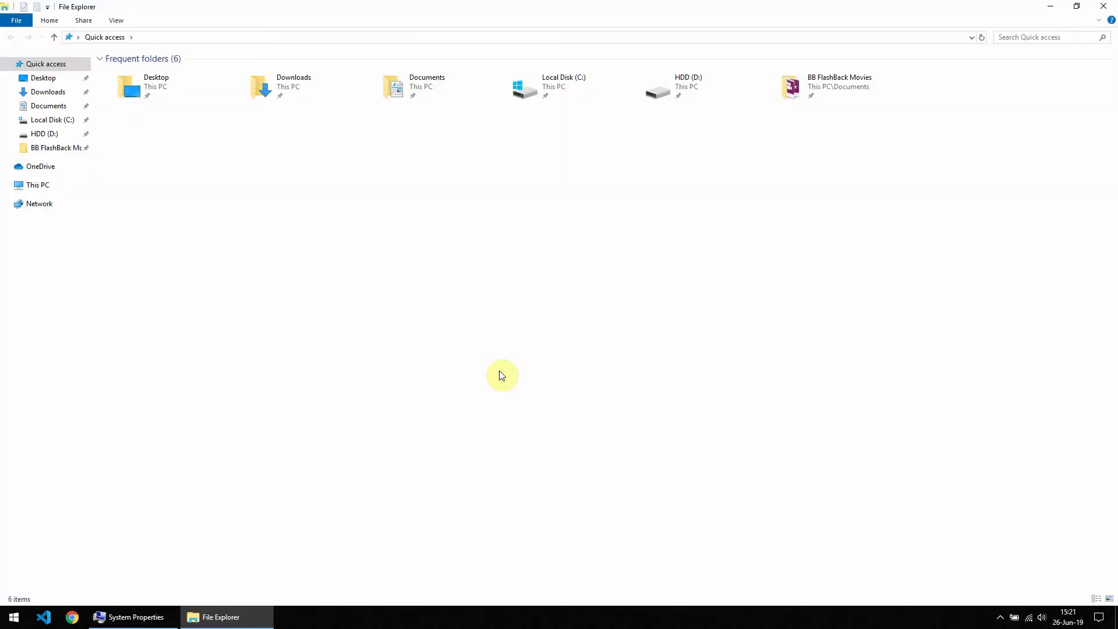
- Navigate to C:\Program Files\Java\jdk-12.0.1 and copy its path from the address bar
left_click(58, 122)
double_click(138, 96)
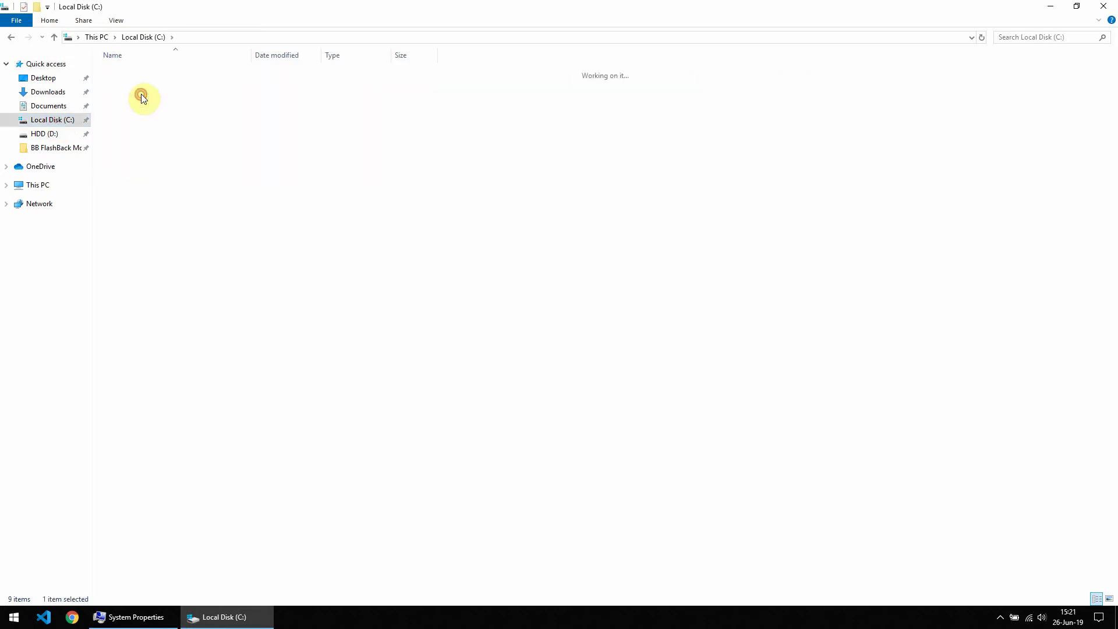
double_click(159, 157)
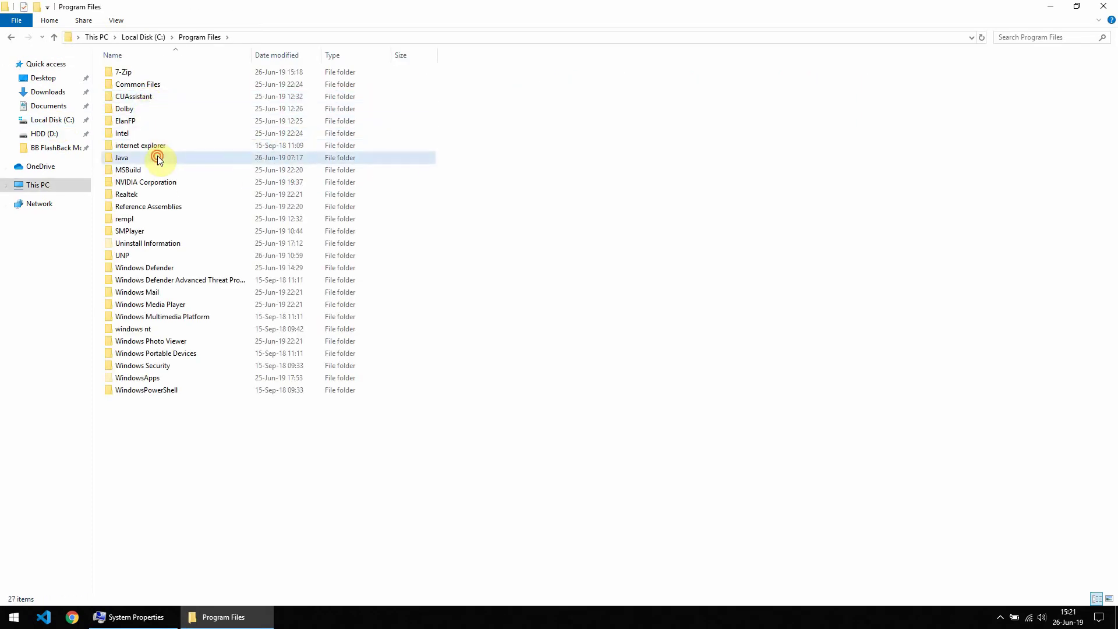
double_click(124, 72)
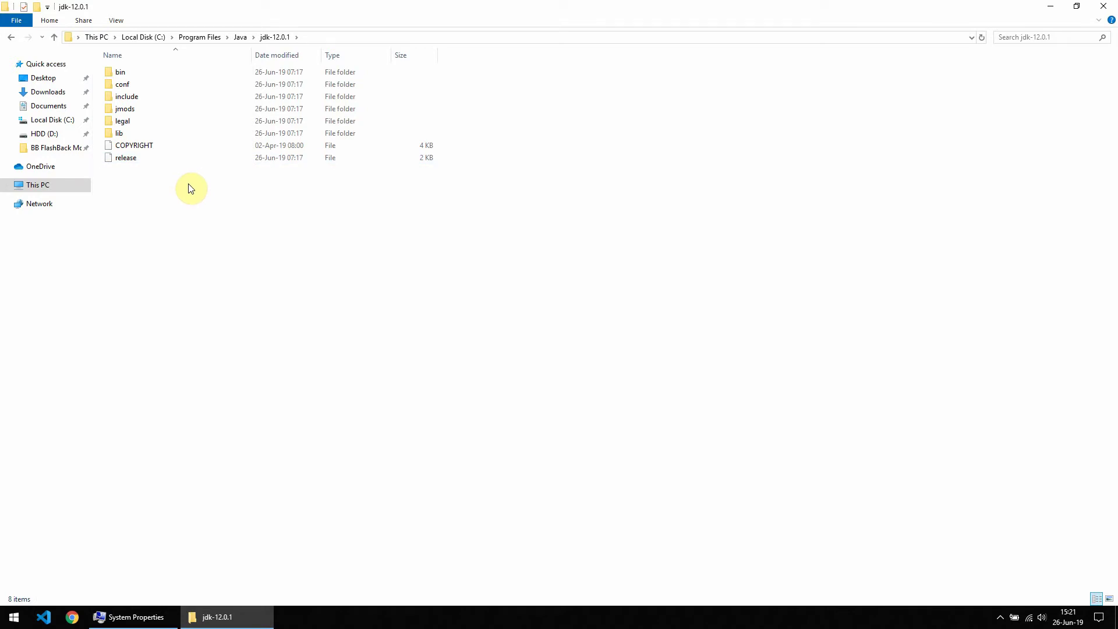
left_click(313, 38)
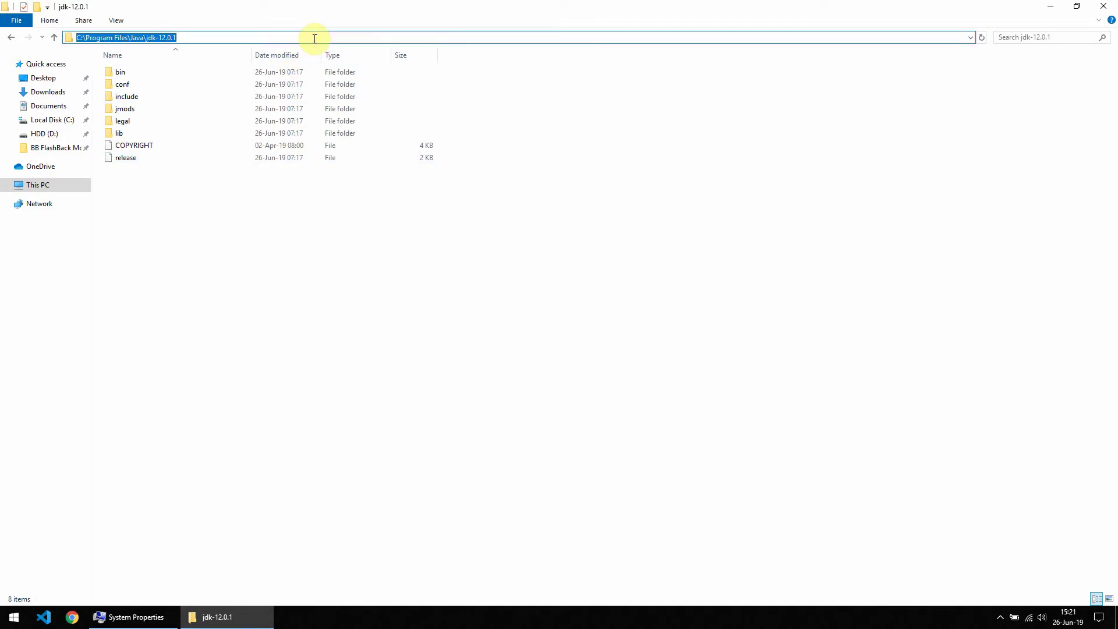
- Create system variable JAVA_HOME with value C:\Program Files\Java\jdk-12.0.1
left_click(135, 617)
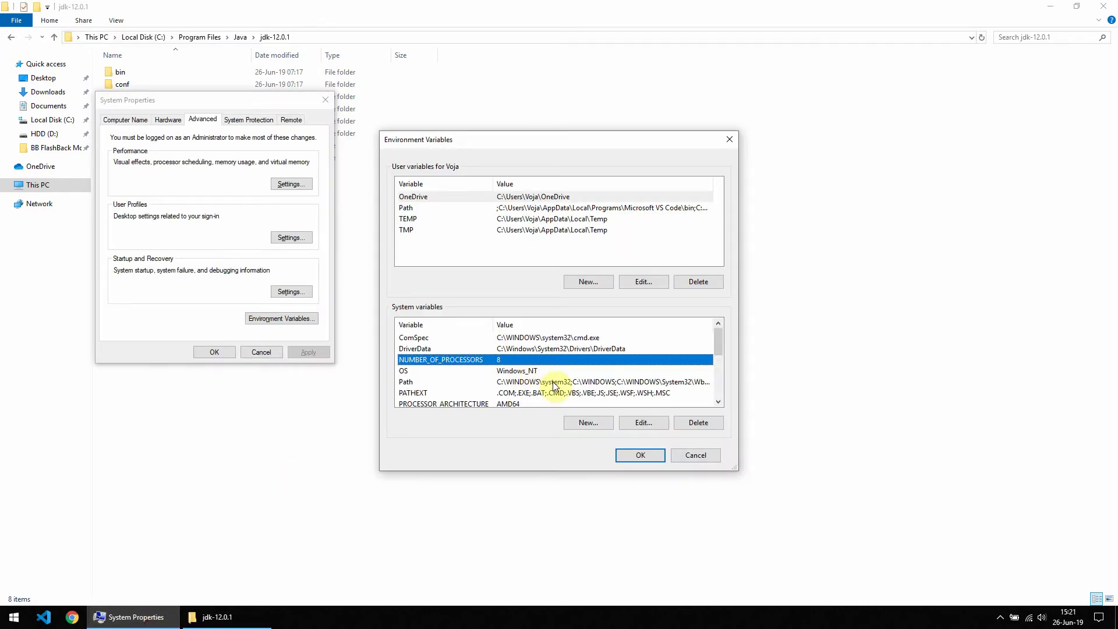
left_click(581, 420)
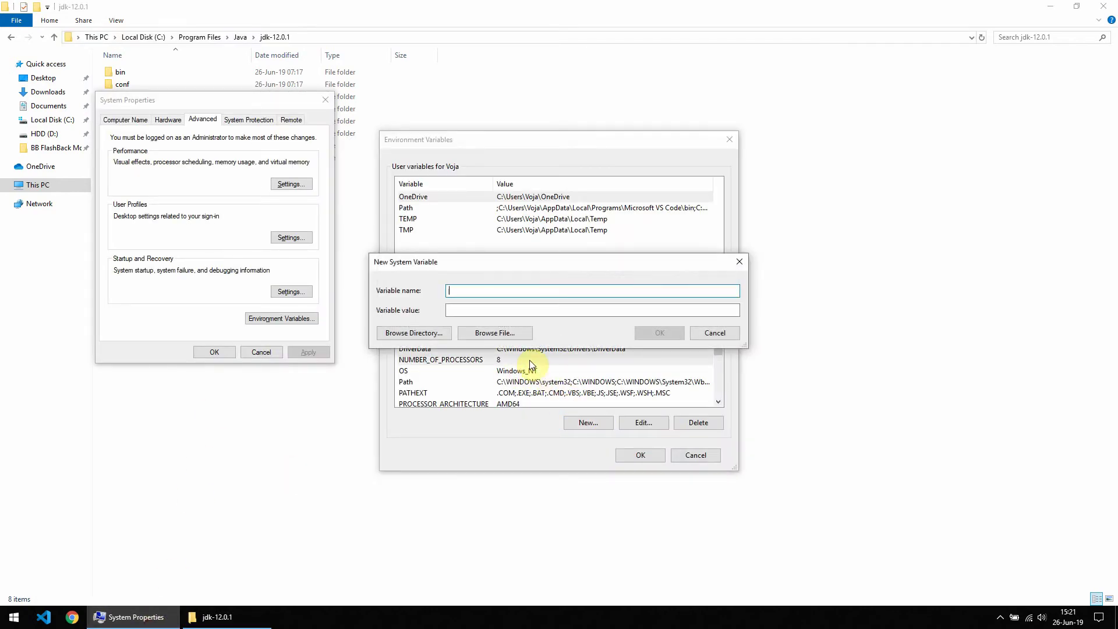
type("JA")
type("VA_HOME")
left_click(461, 311)
type("C:\\Program Files\\Java\\jdk-12.0.1")
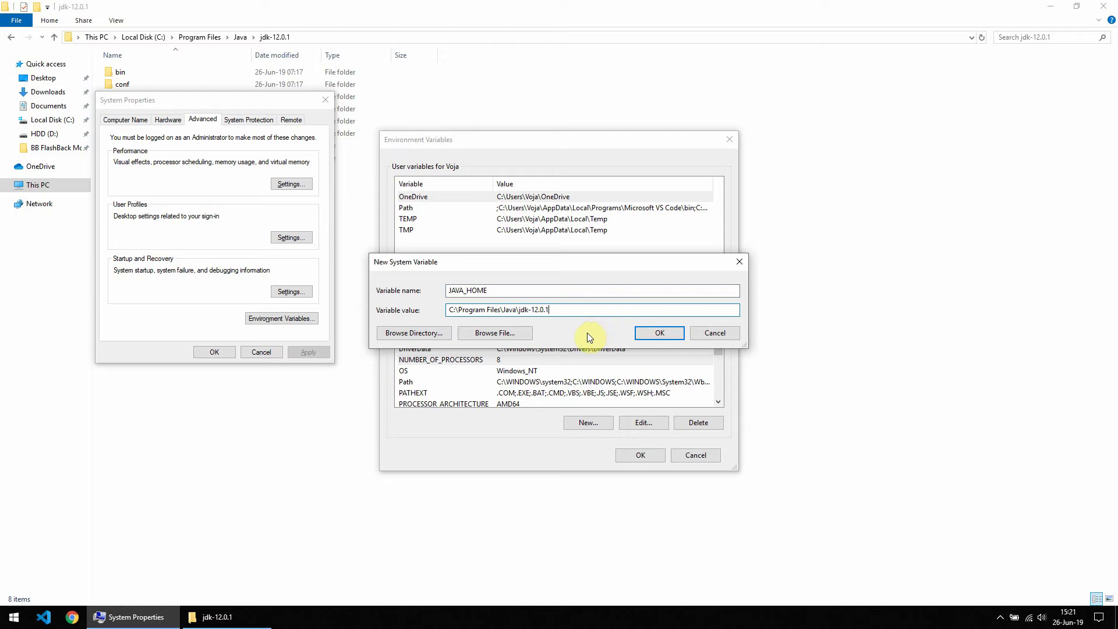
left_click(657, 332)
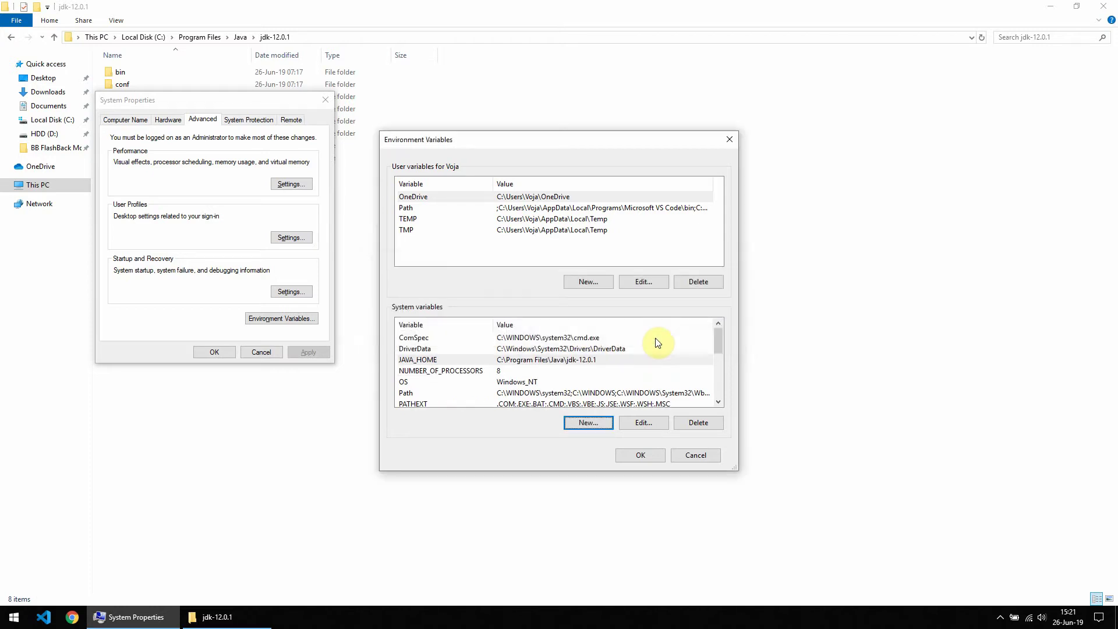
- Confirm the Environment Variables and System Properties dialogs to apply the change
left_click(644, 453)
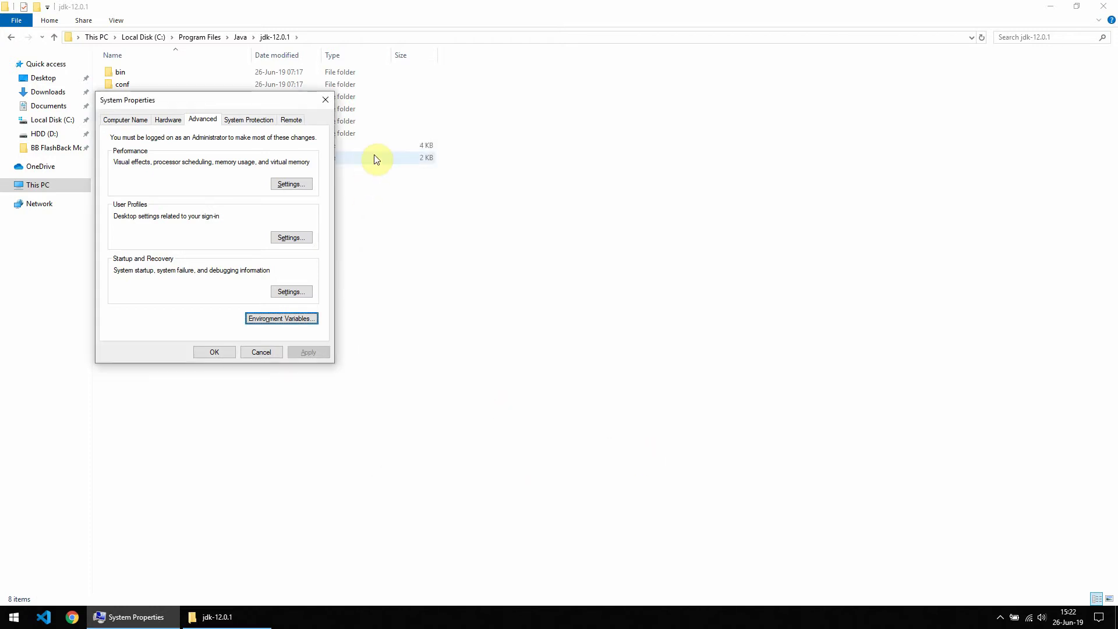
left_click(323, 103)
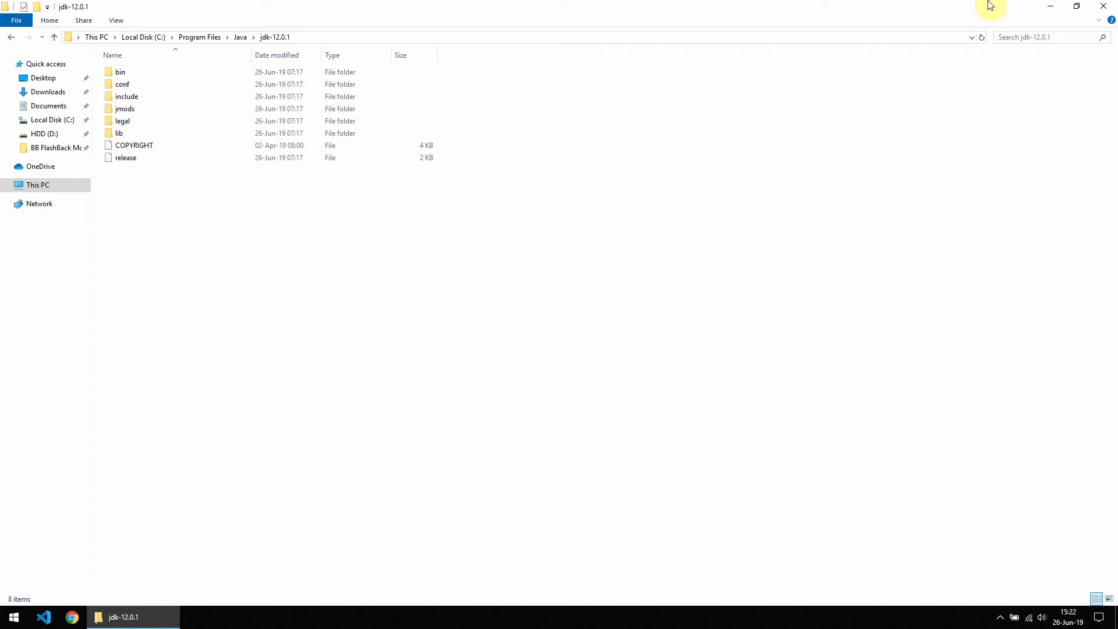
- Download apache-maven-3.6.1-bin.zip from the Maven download page and return to File Explorer
left_click(1102, 8)
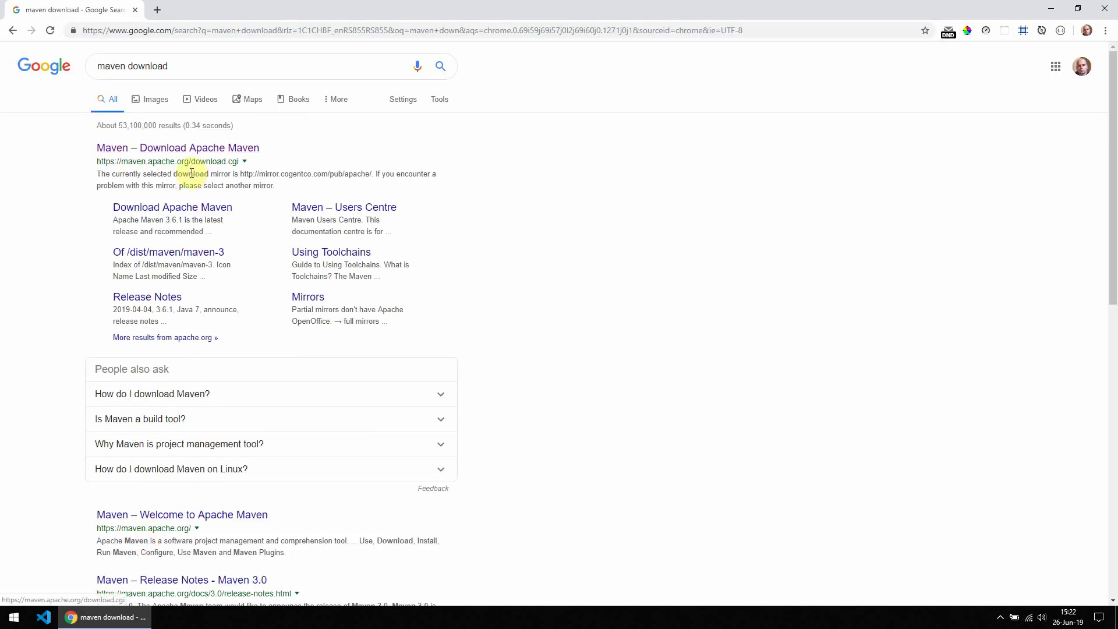
left_click(231, 158)
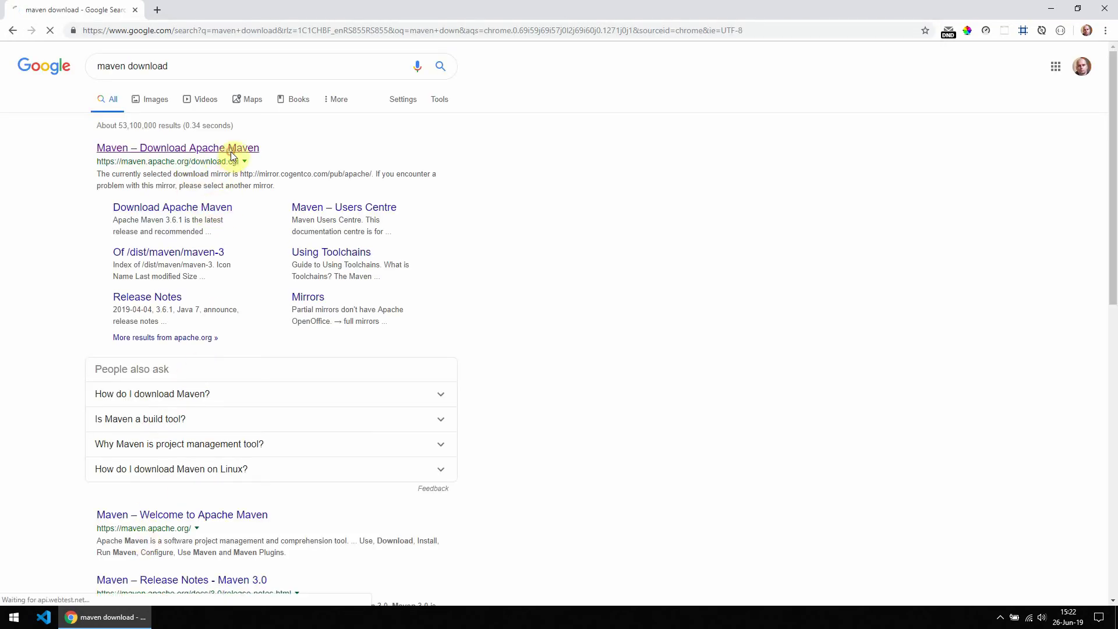
scroll(422, 402, "down", 2)
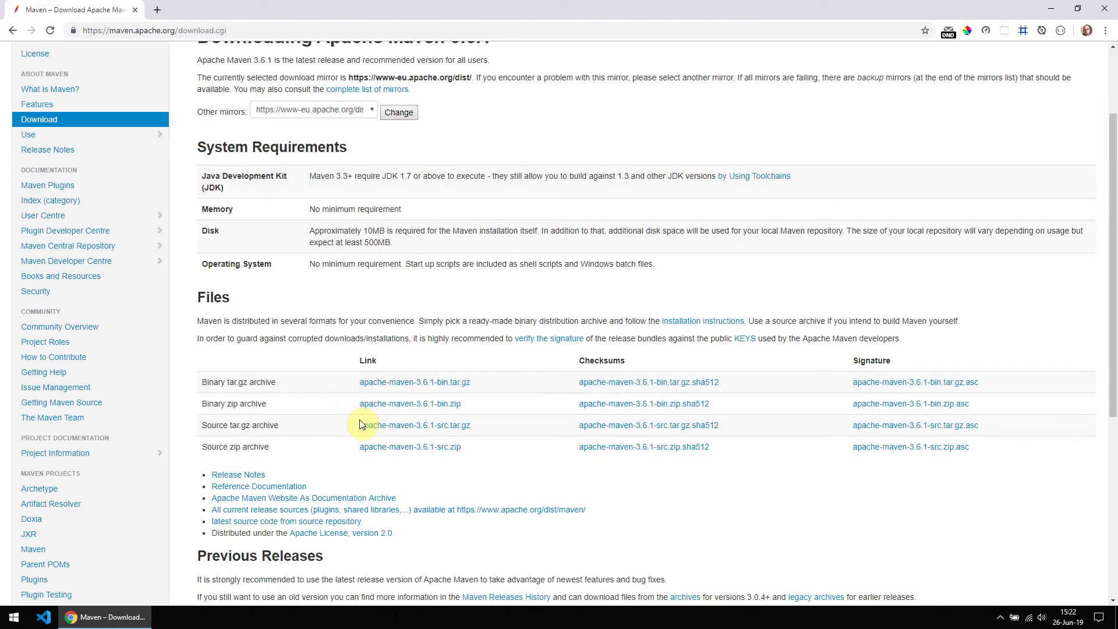
left_click(391, 406)
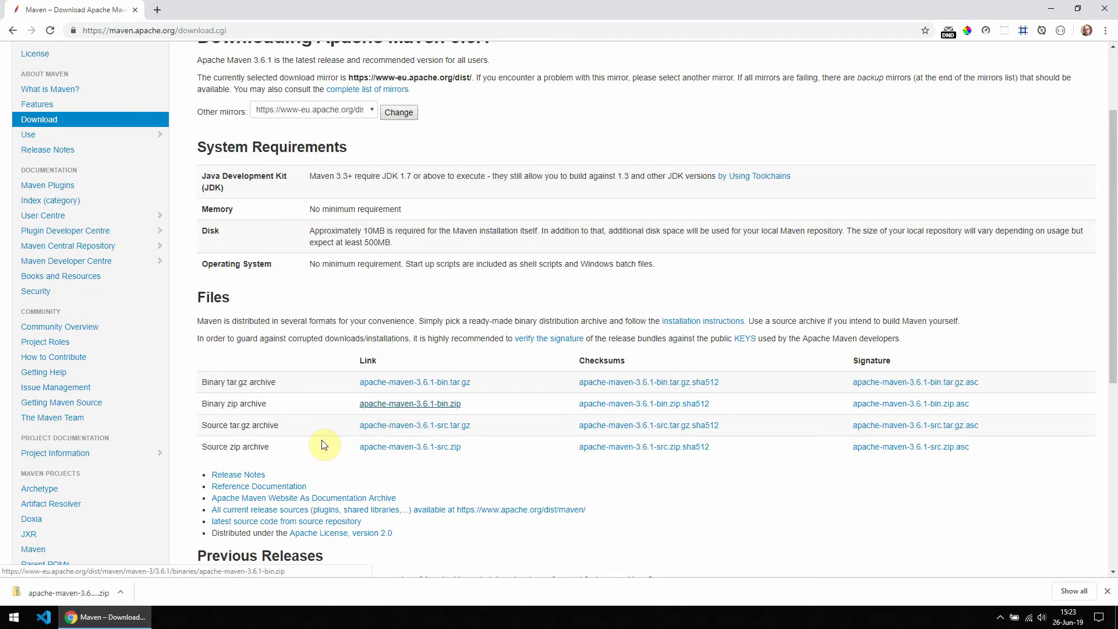
left_click(88, 592)
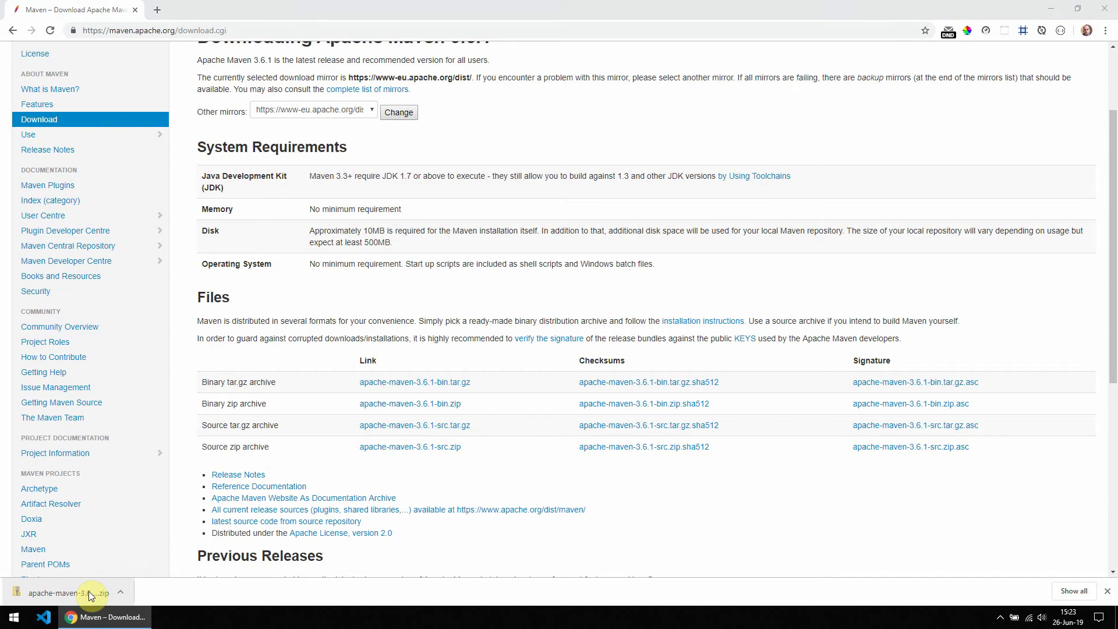
- Copy the Maven zip from Downloads into the root of drive C with administrator permission
left_click(50, 106)
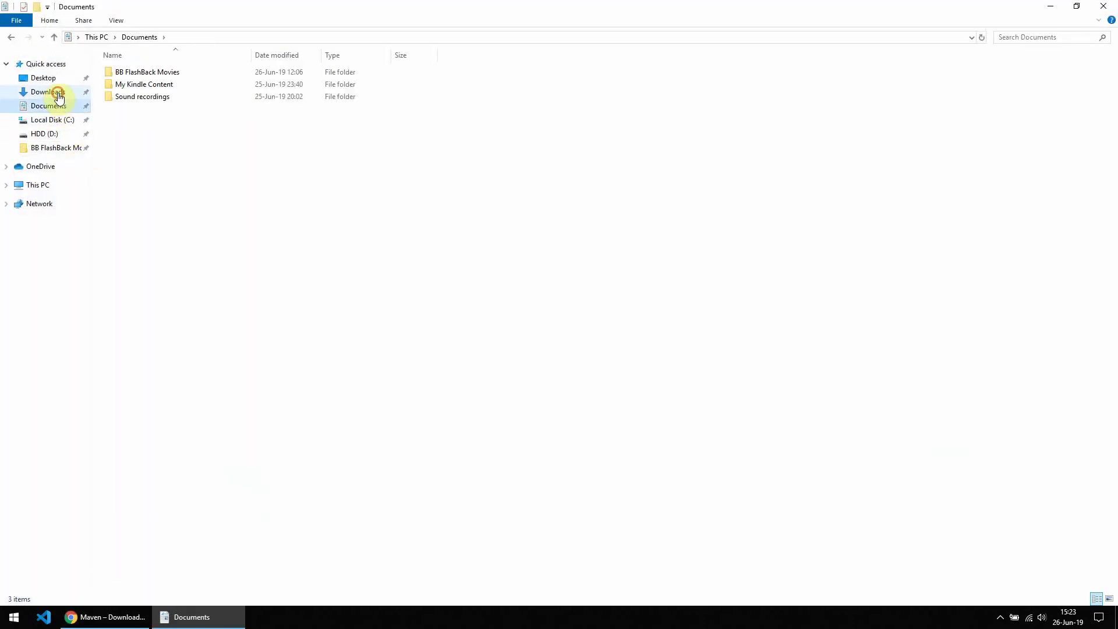
left_click(183, 85)
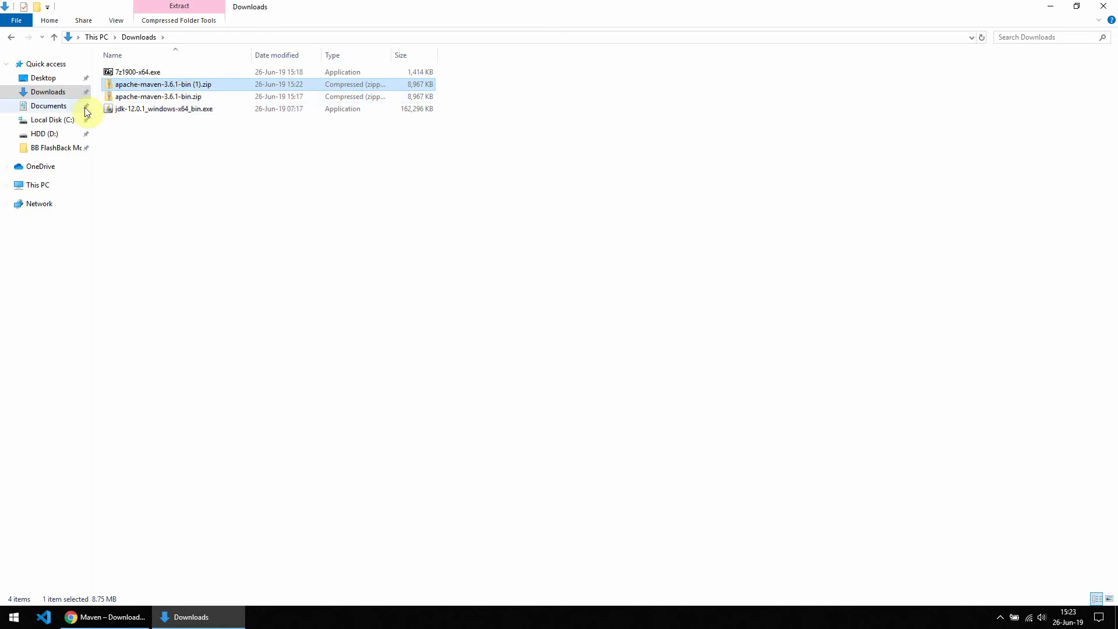
left_click(55, 120)
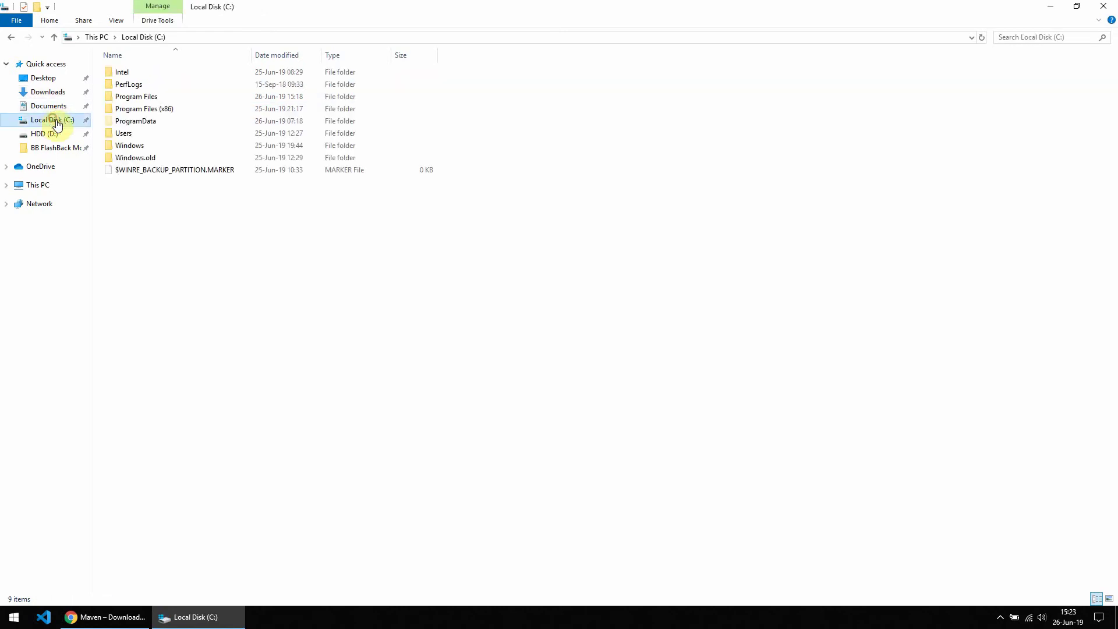
right_click(200, 206)
left_click(240, 253)
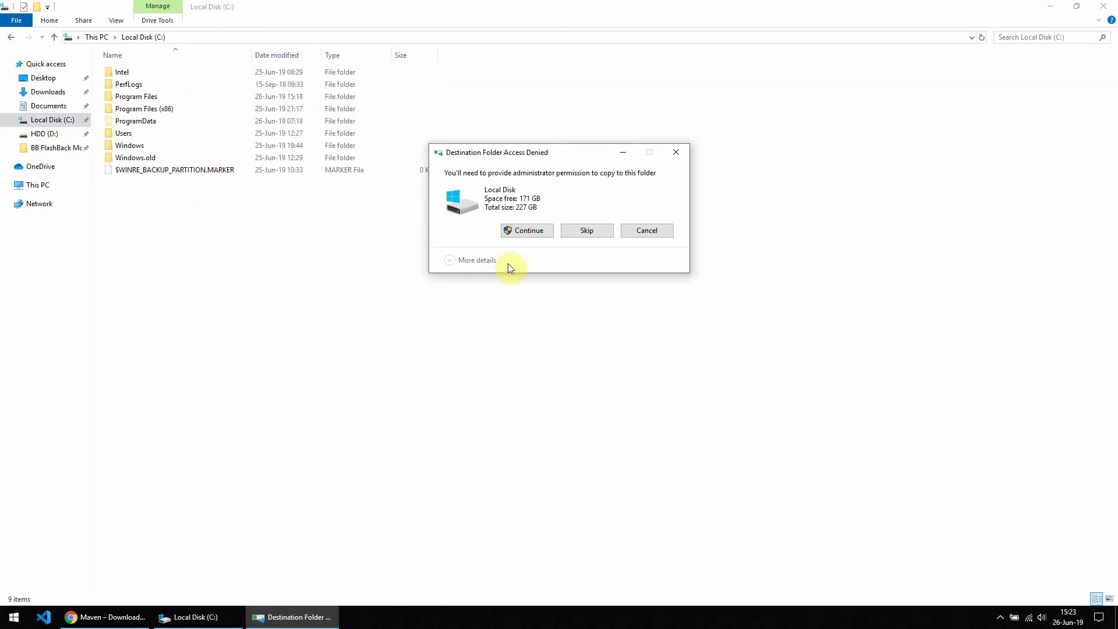
left_click(534, 235)
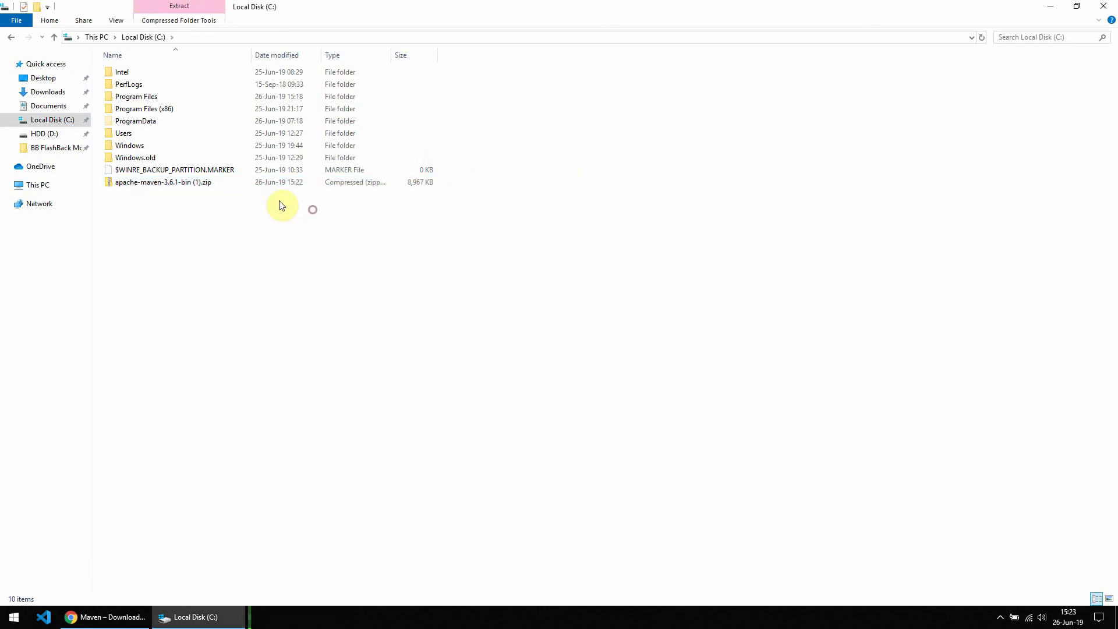
- Extract the zip with 7-Zip Extract Here, delete the zip, and enter apache-maven-3.6.1
right_click(200, 182)
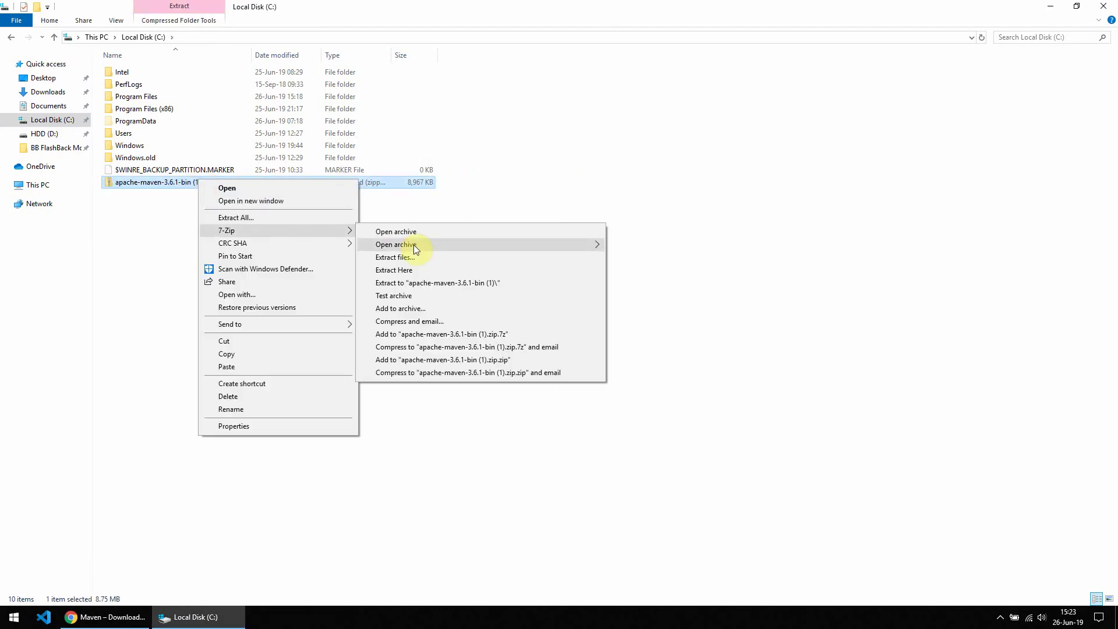
left_click(417, 269)
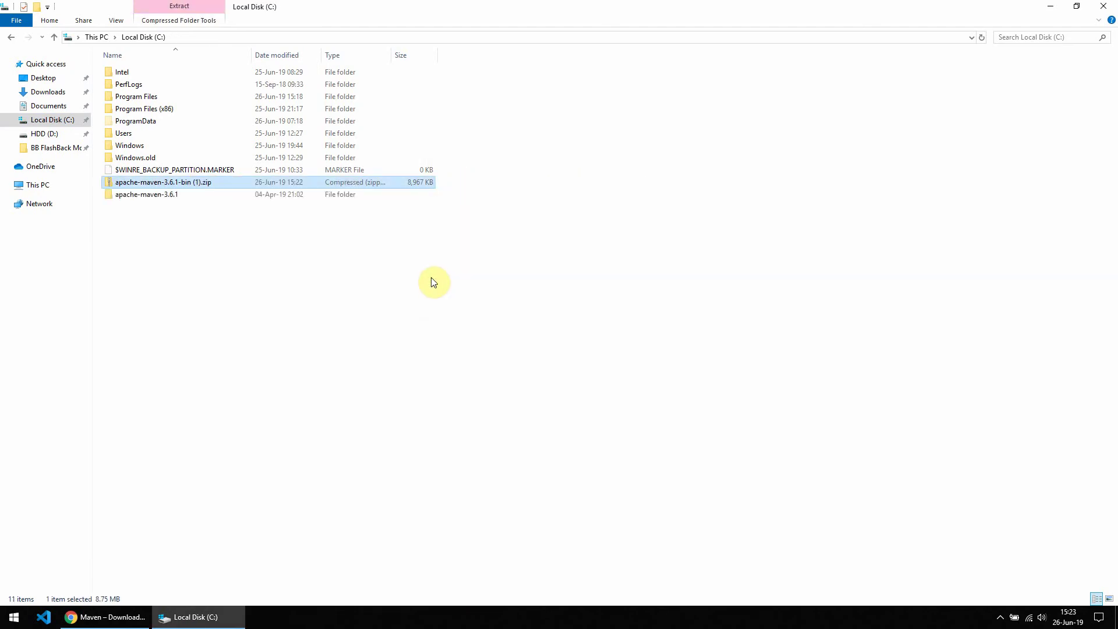
left_click(150, 195)
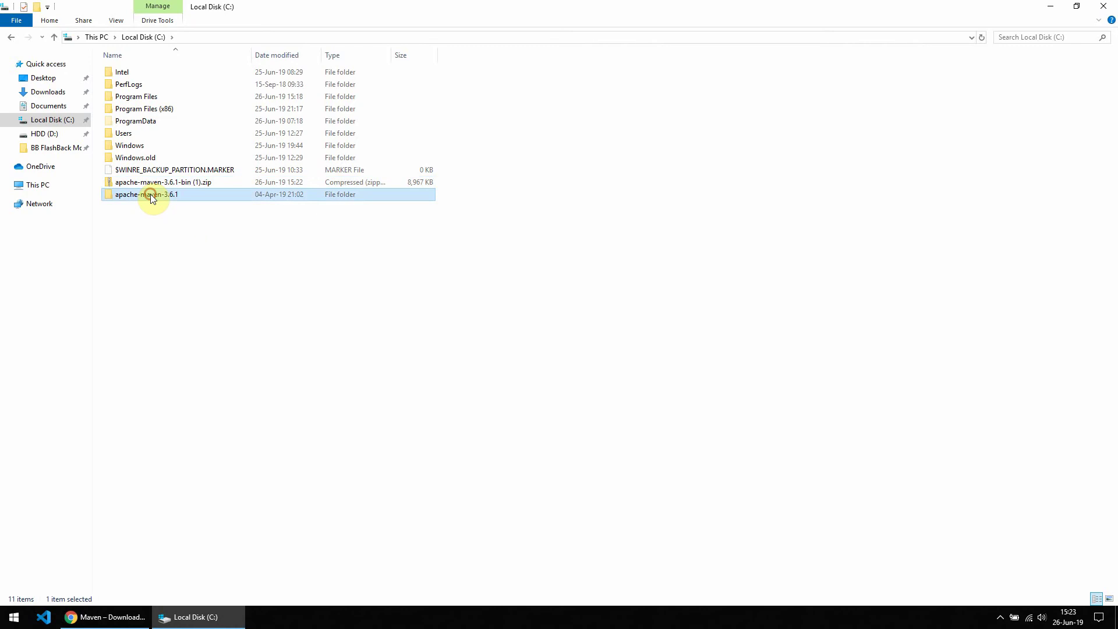
left_click(189, 181)
key("Delete")
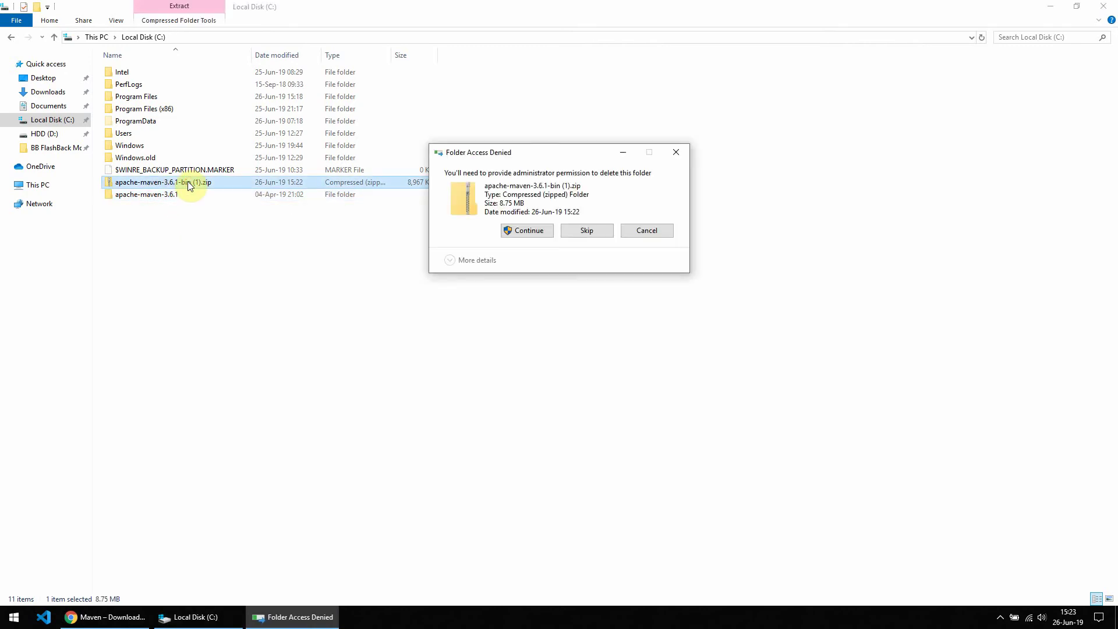
left_click(545, 235)
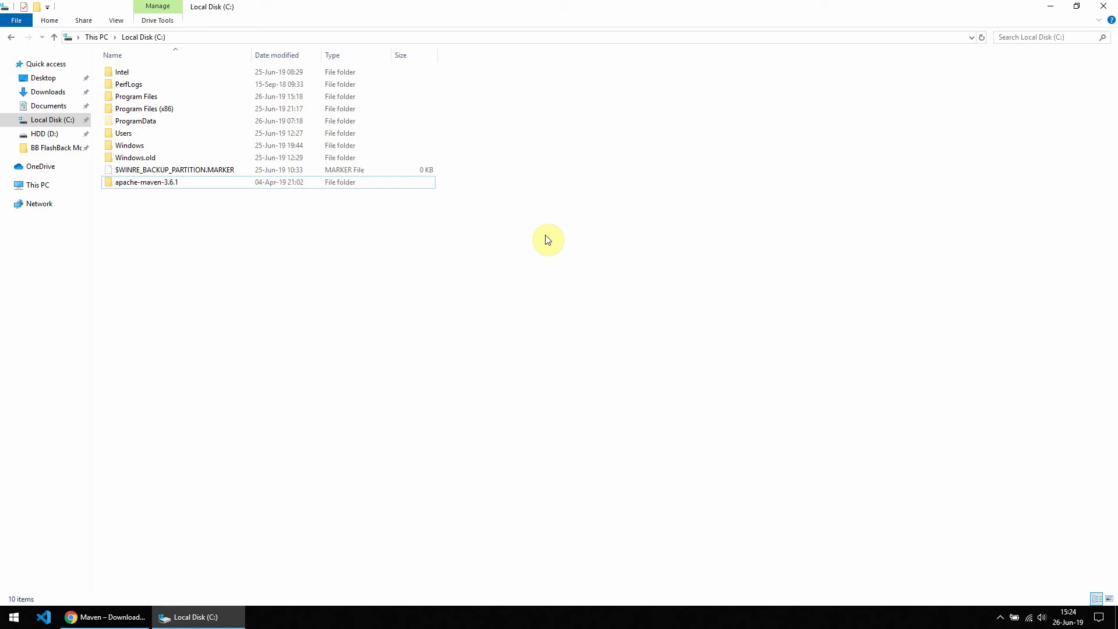
double_click(217, 182)
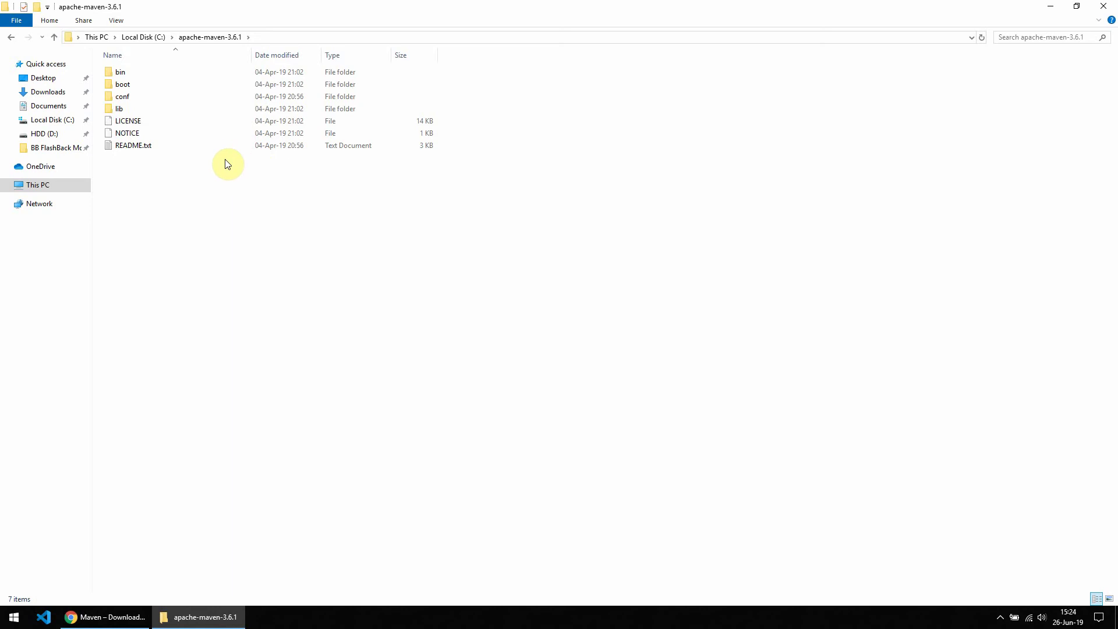
- Reopen Environment Variables and begin a new system variable
key("super")
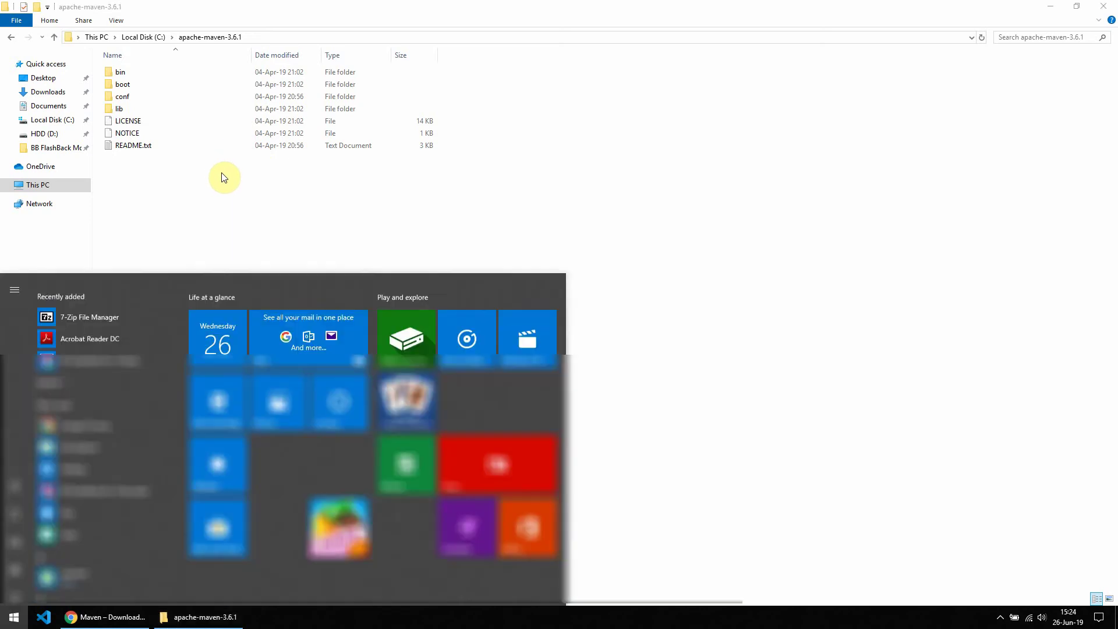
type("env")
key("Return")
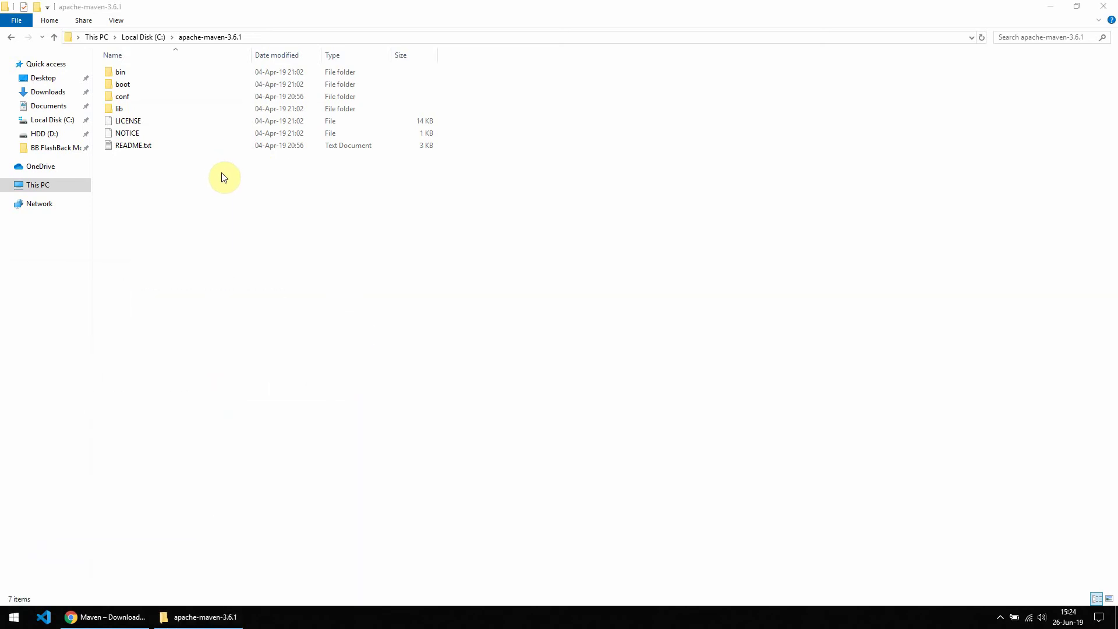
left_click(295, 333)
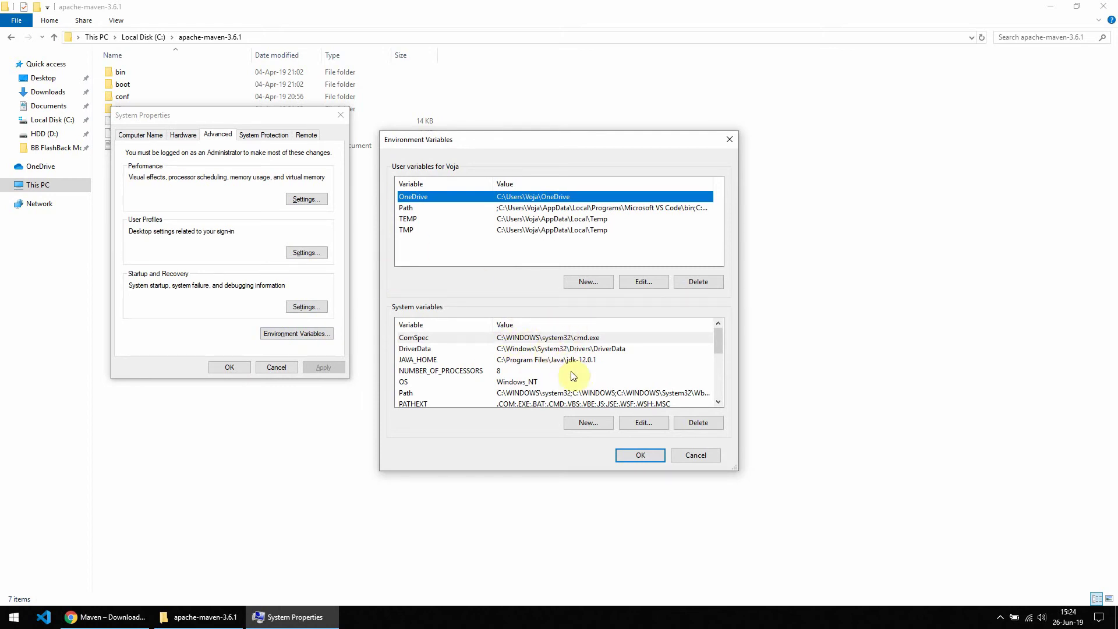
left_click(588, 422)
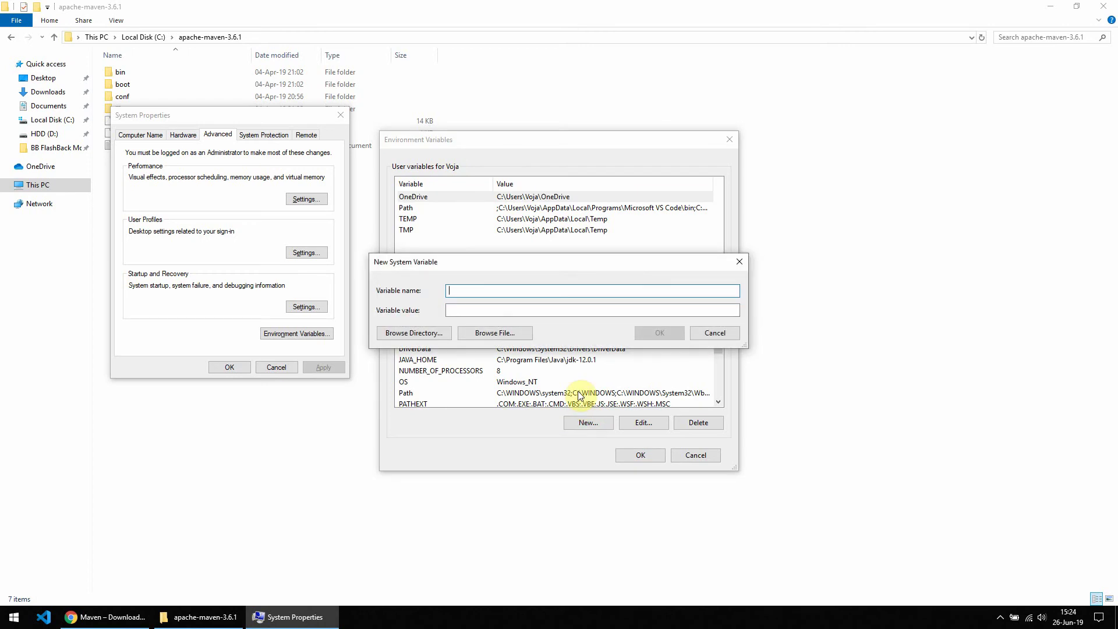
type("M2_")
type("HOME")
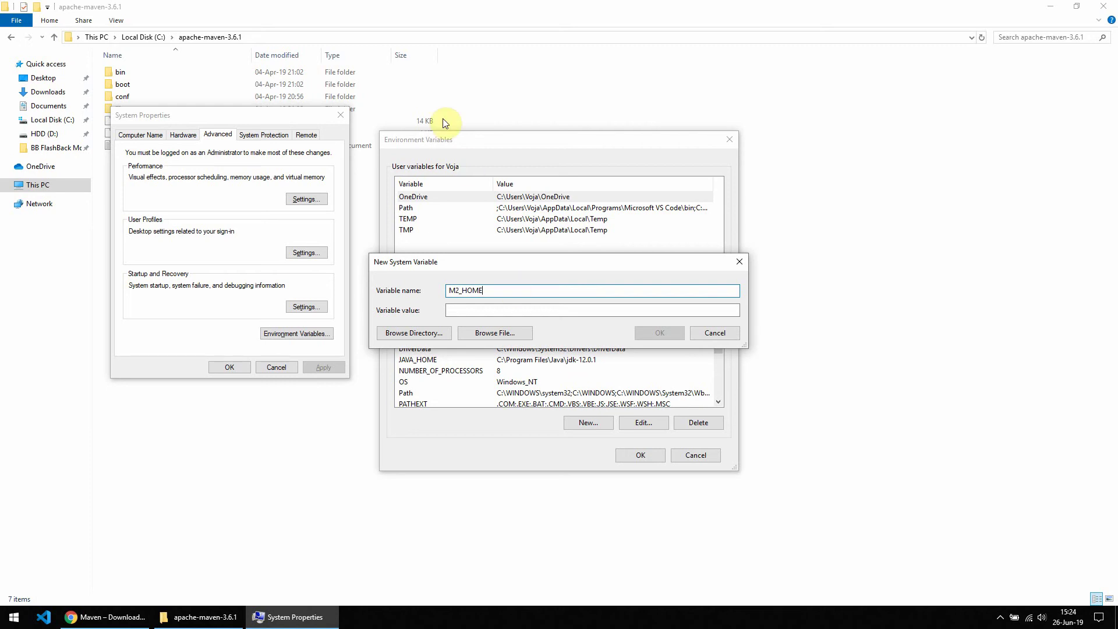
- Save M2_HOME with the copied value C:\apache-maven-3.6.1
left_click(289, 36)
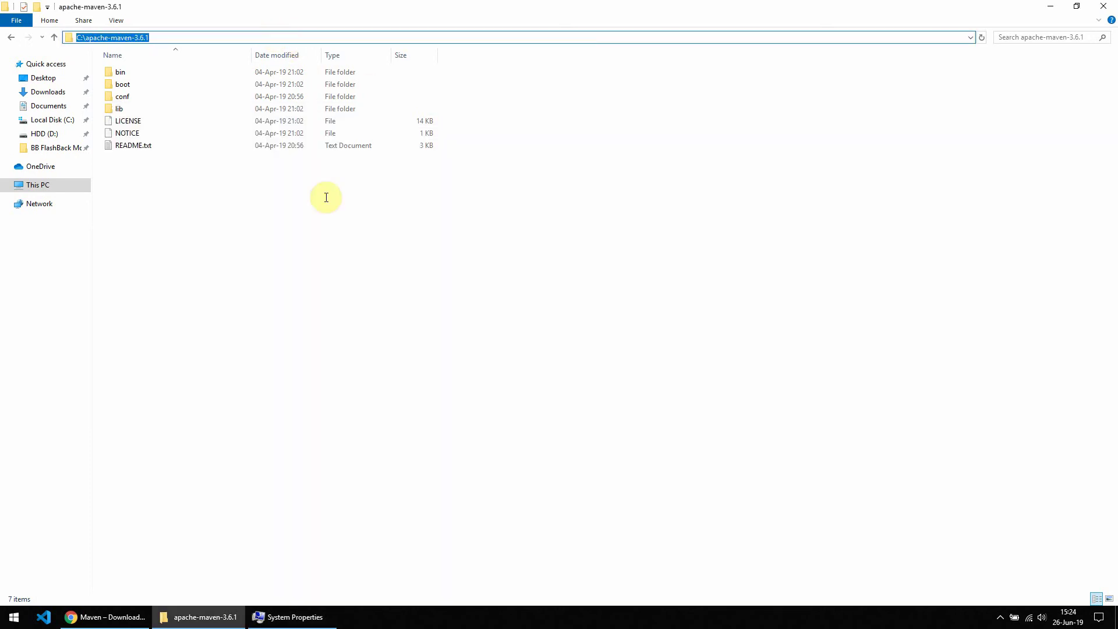
left_click(289, 617)
left_click(511, 310)
key("ctrl+v")
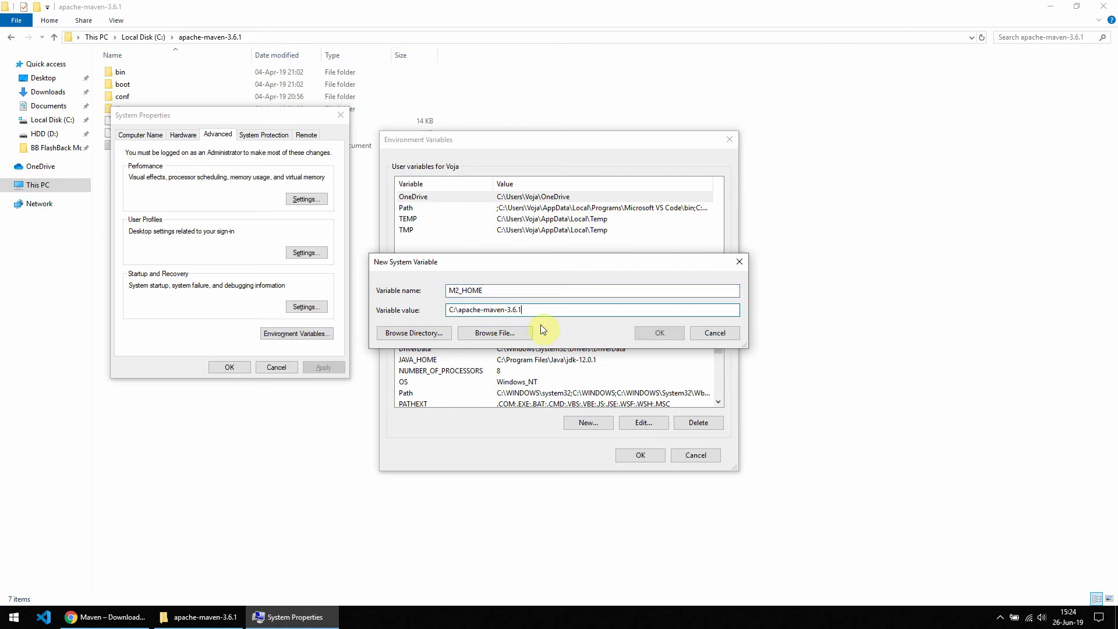
left_click(660, 333)
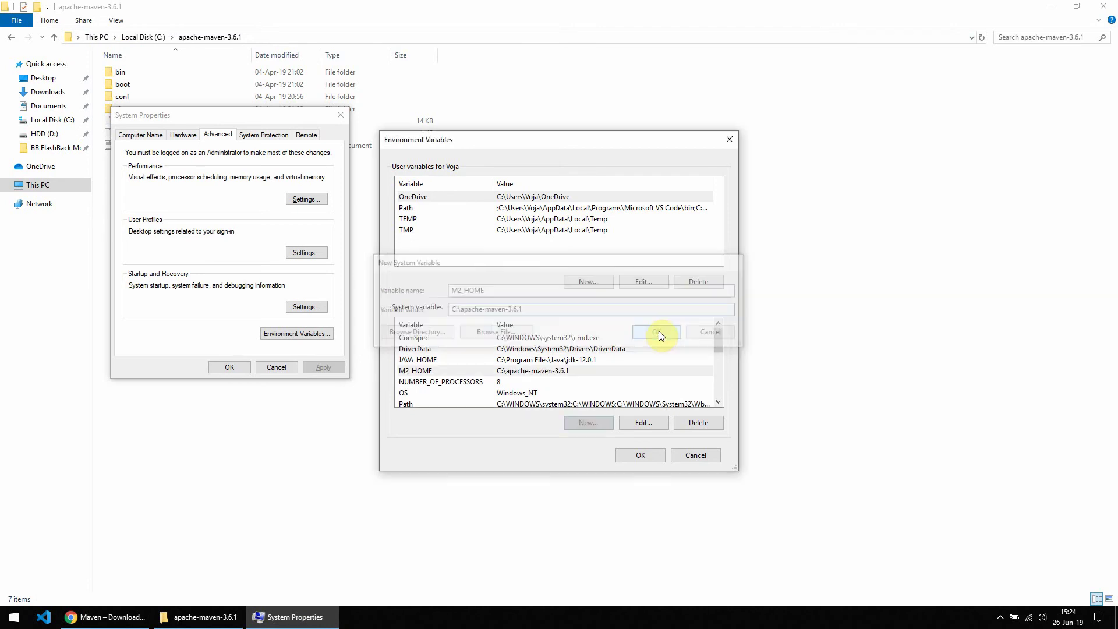
- Add system variable MAVEN_HOME set to C:\apache-maven-3.6.1
left_click(432, 374)
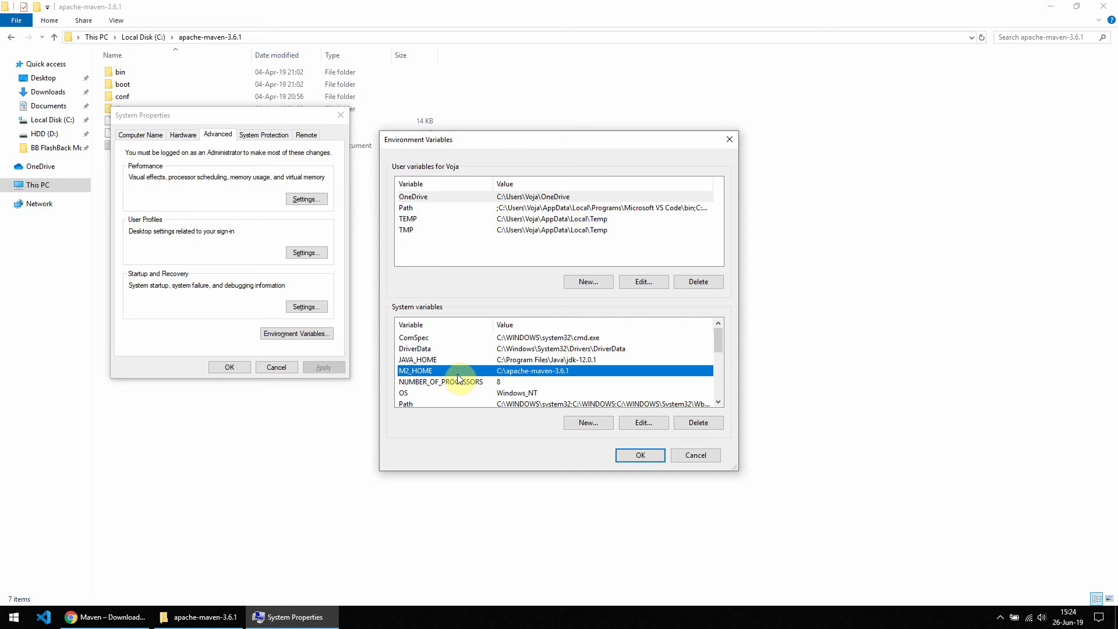
left_click(583, 422)
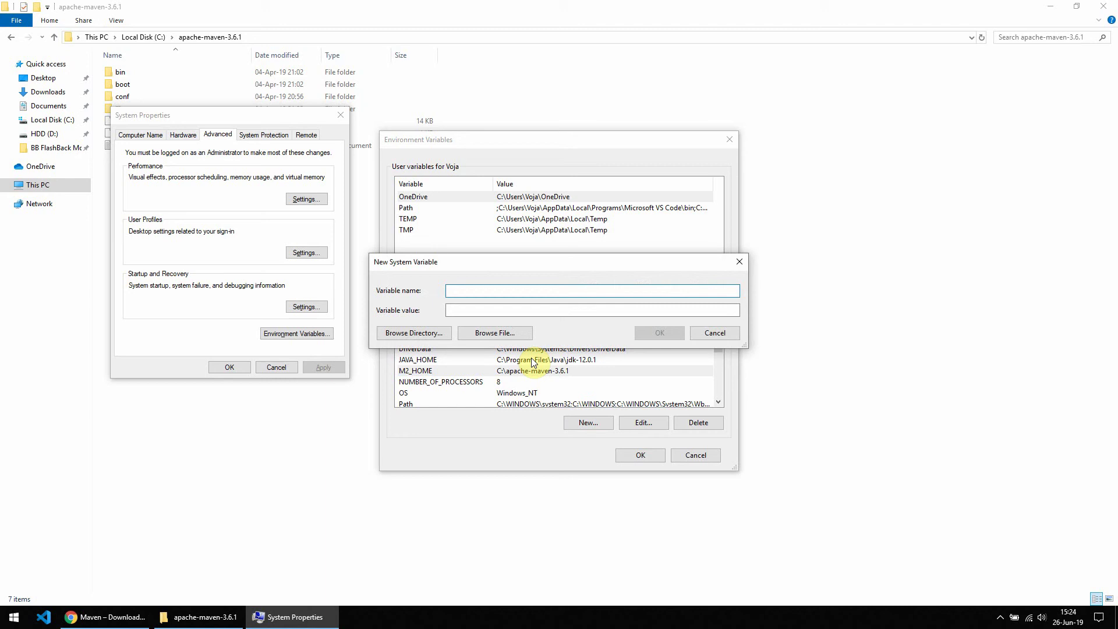
type("MAVEN_")
type("HOME")
left_click(532, 311)
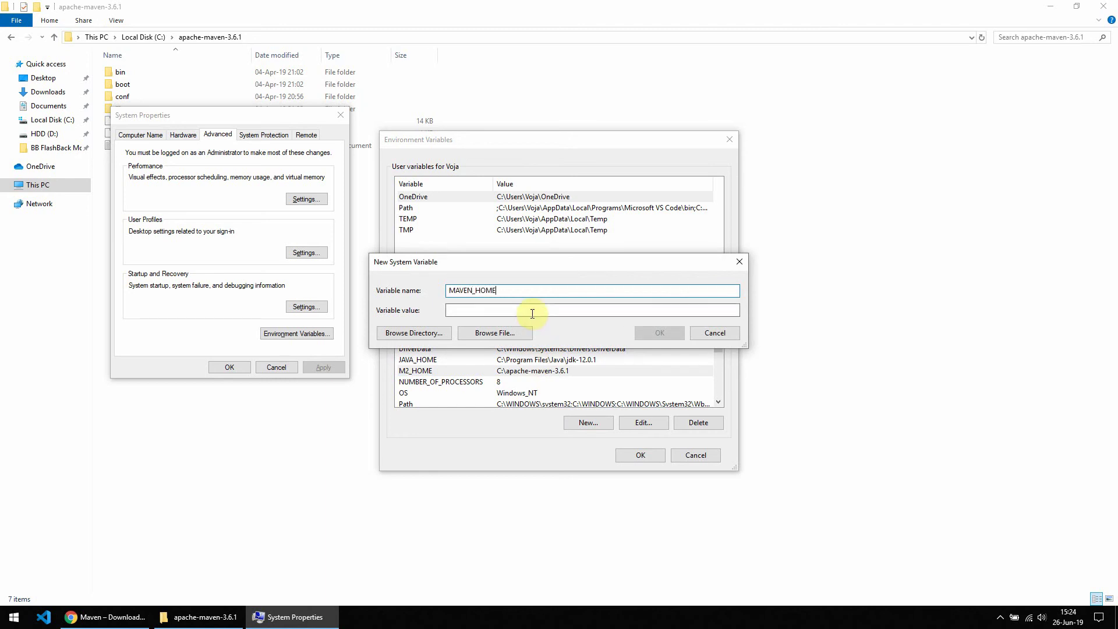
type("C:\\apache-maven-3.6.1")
left_click(653, 333)
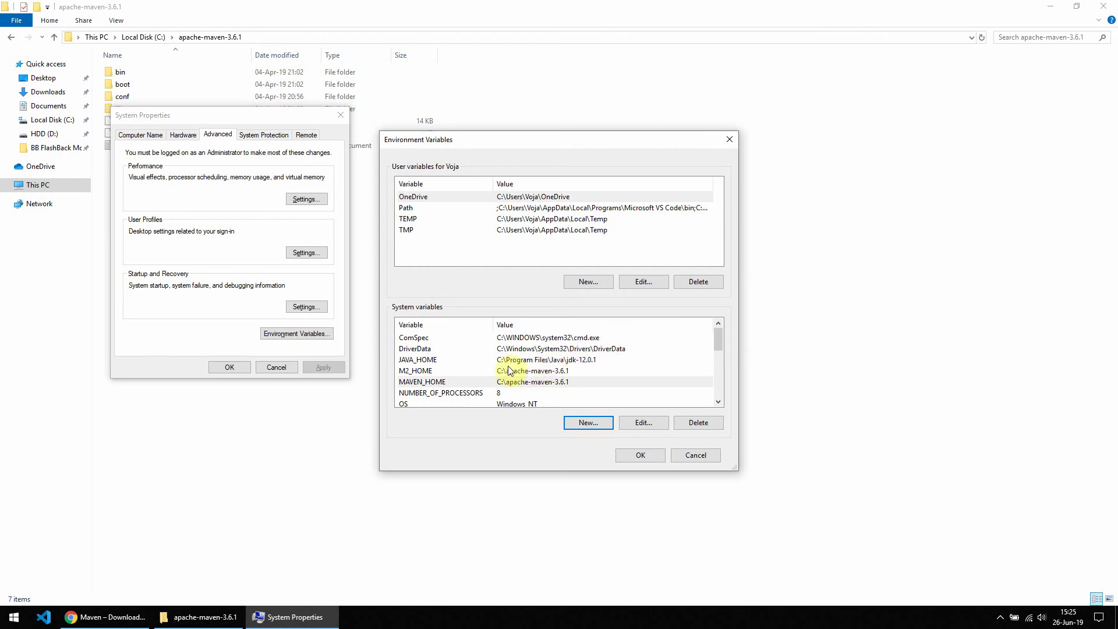
- Copy the C:\apache-maven-3.6.1\bin path and open the Path system variable for editing
double_click(138, 74)
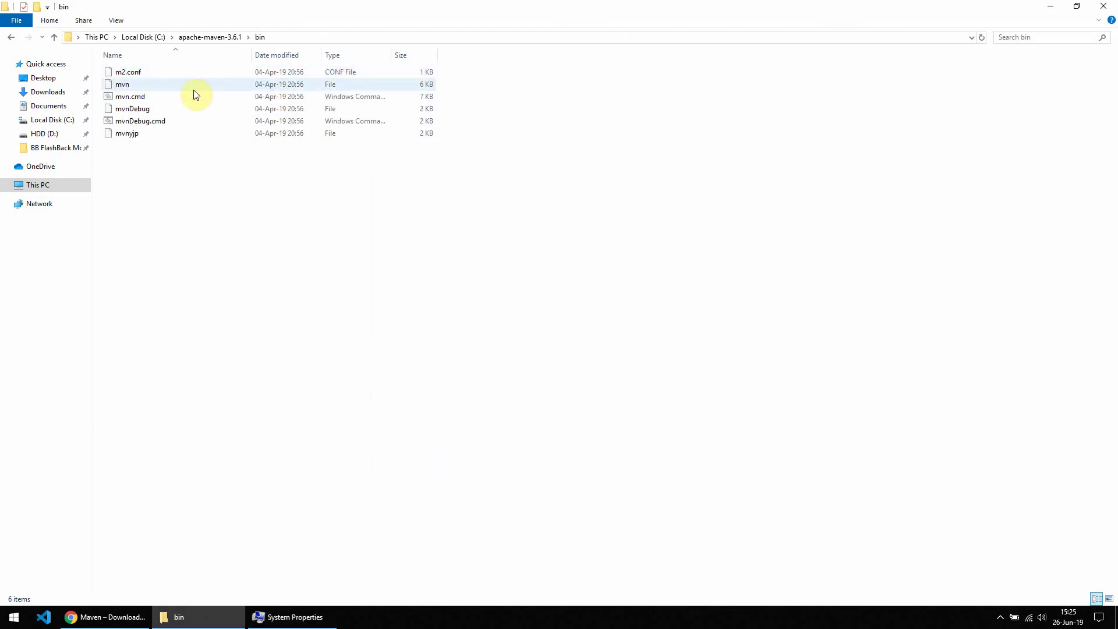
left_click(301, 38)
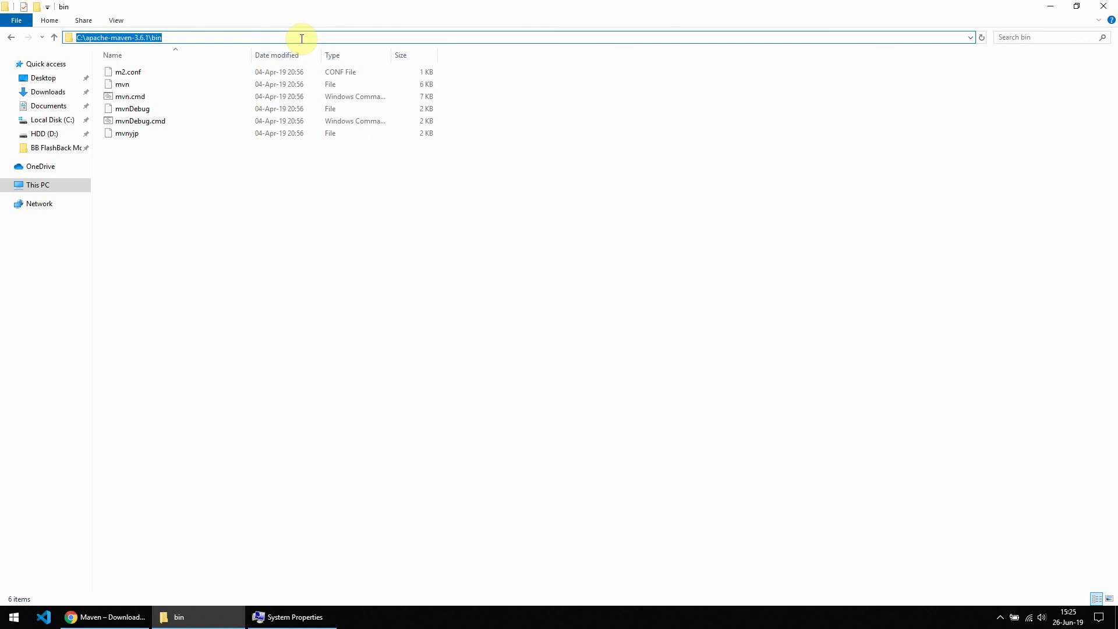
left_click(295, 617)
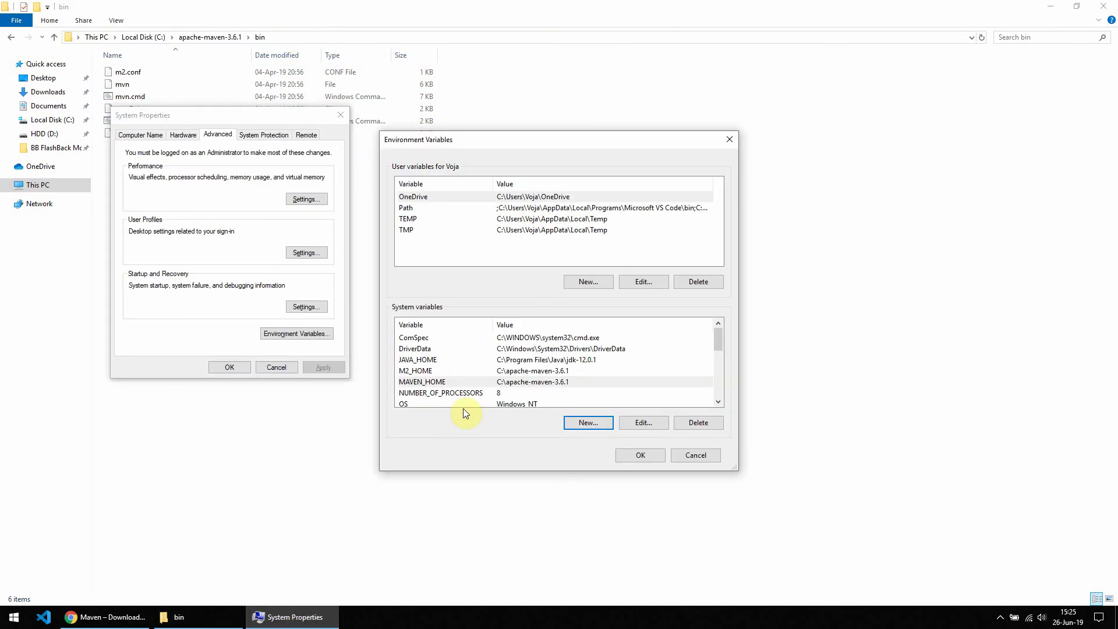
scroll(437, 384, "down", 1)
left_click(438, 382)
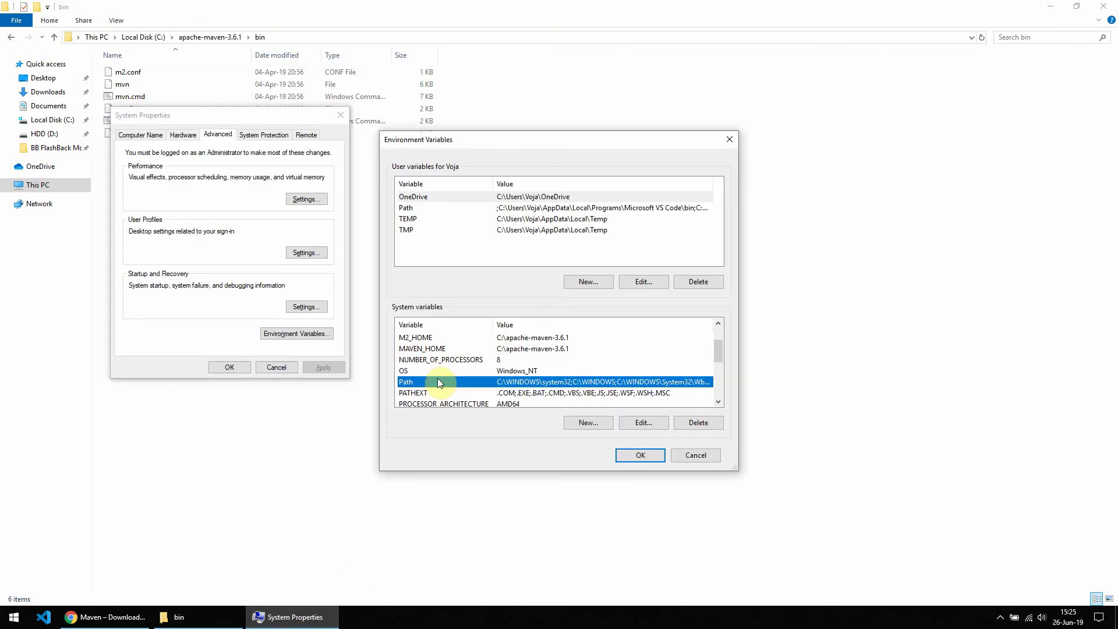
double_click(537, 382)
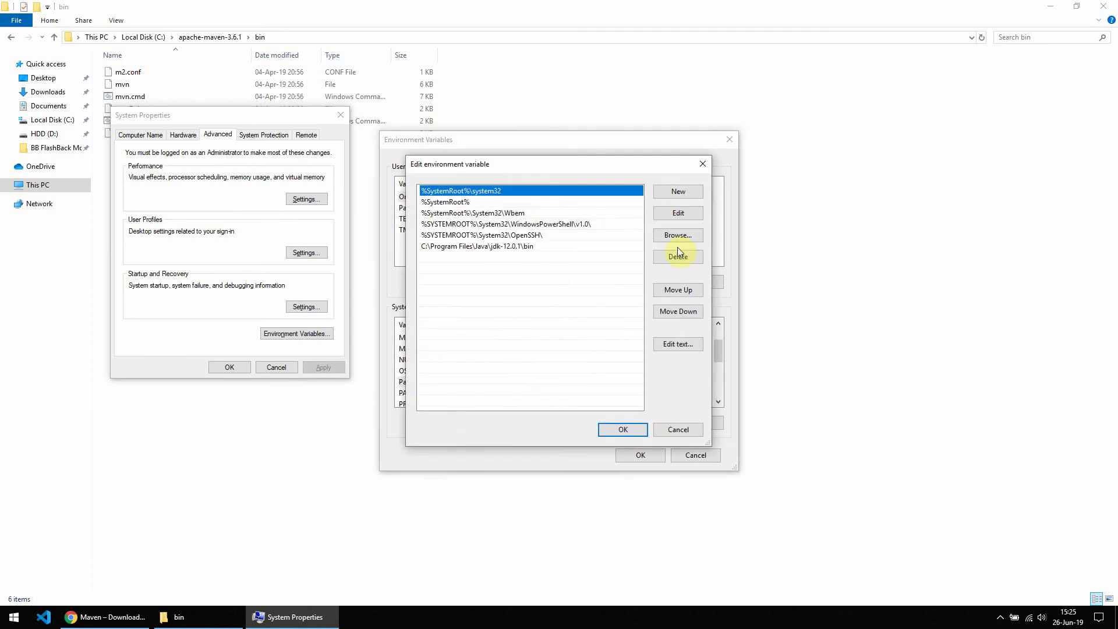
- Append C:\apache-maven-3.6.1\bin to Path and confirm all settings dialogs
left_click(678, 192)
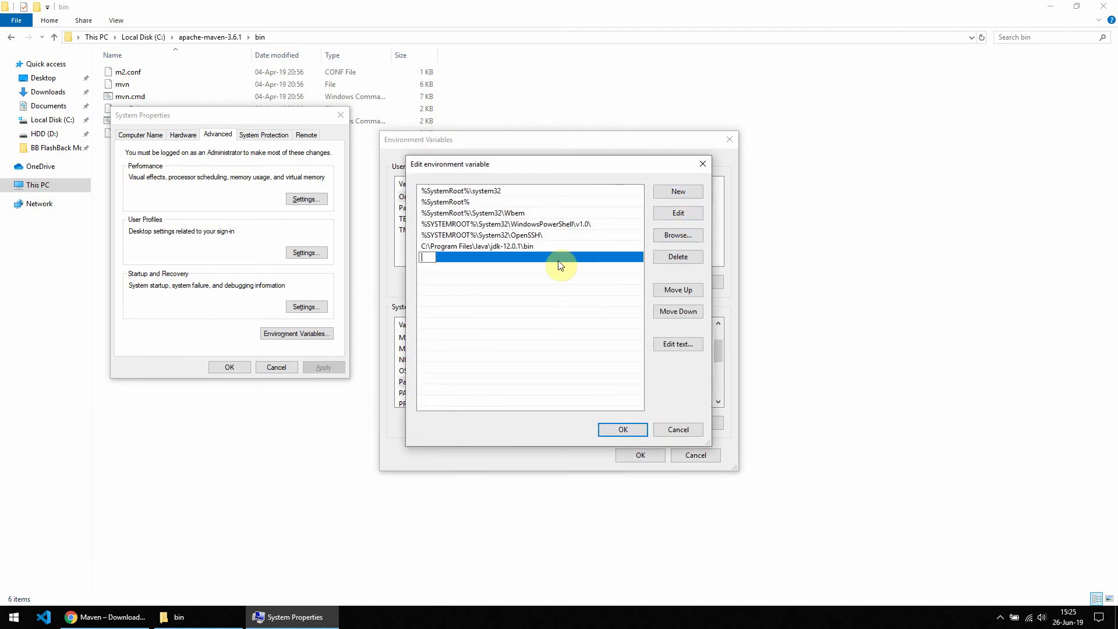
type("C:\\apache-maven-3.6.1\\bin")
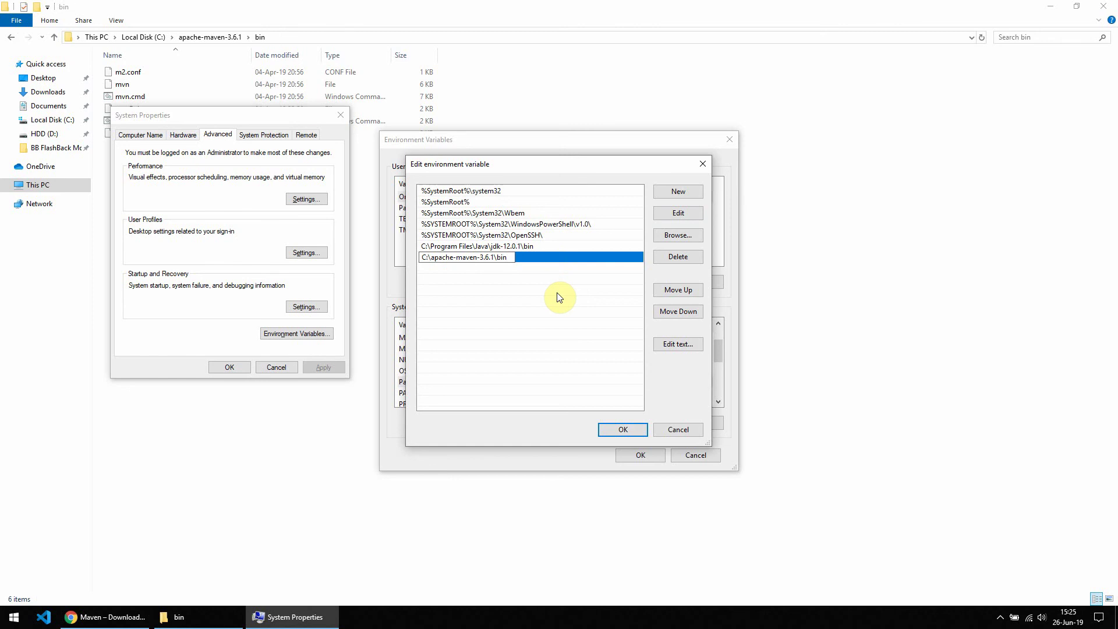
left_click(558, 297)
left_click(628, 430)
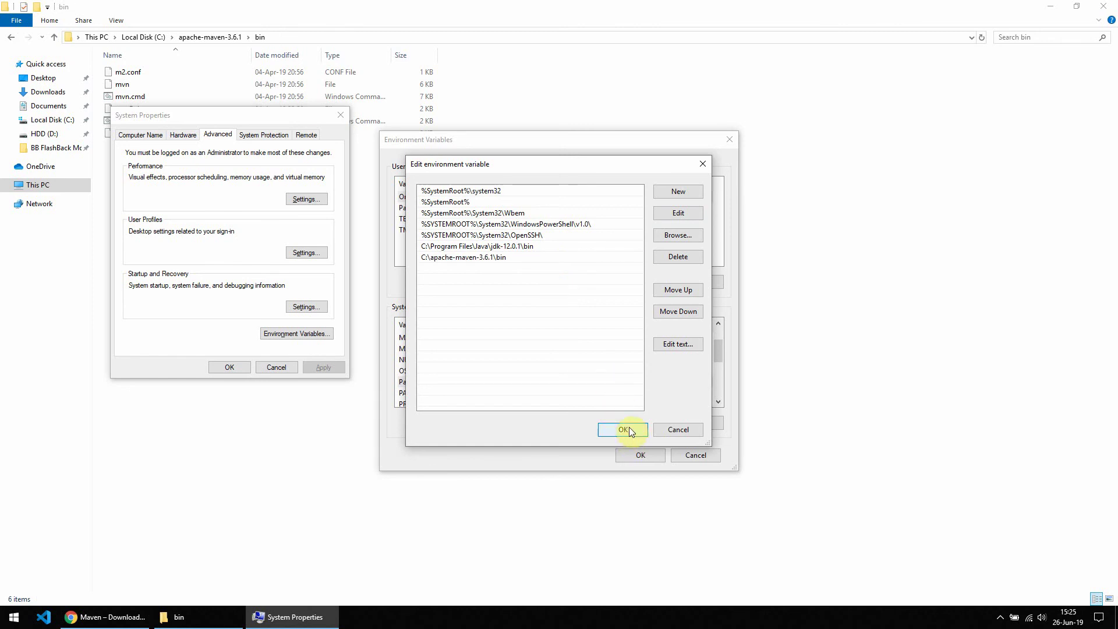
left_click(641, 461)
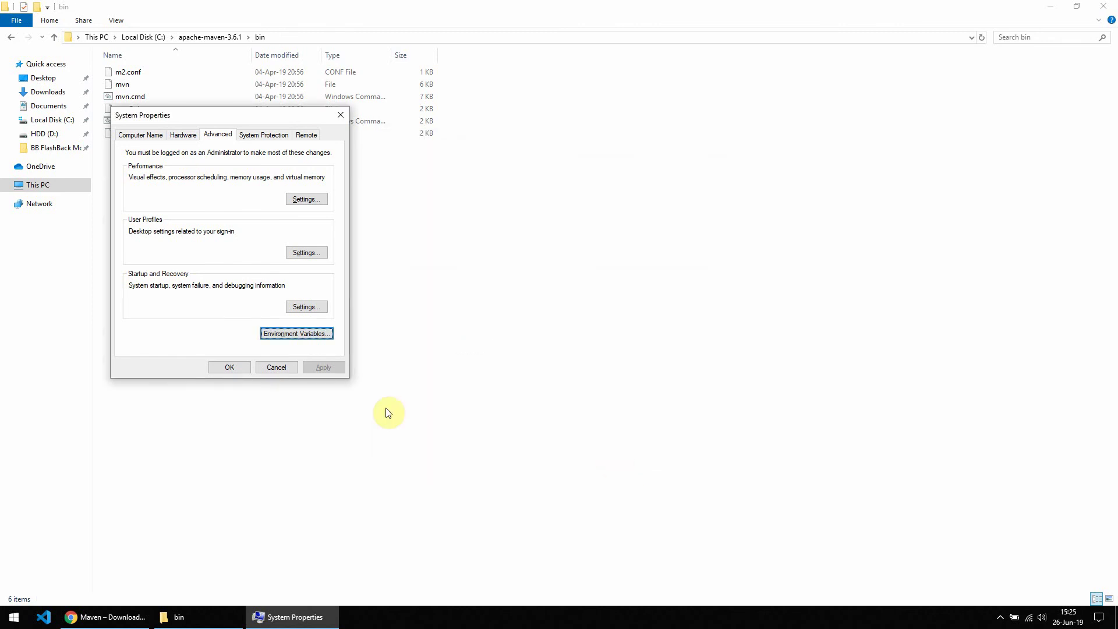
left_click(225, 368)
- Launch Command Prompt and run 'mvn -version' to verify the Maven install
left_click(212, 617)
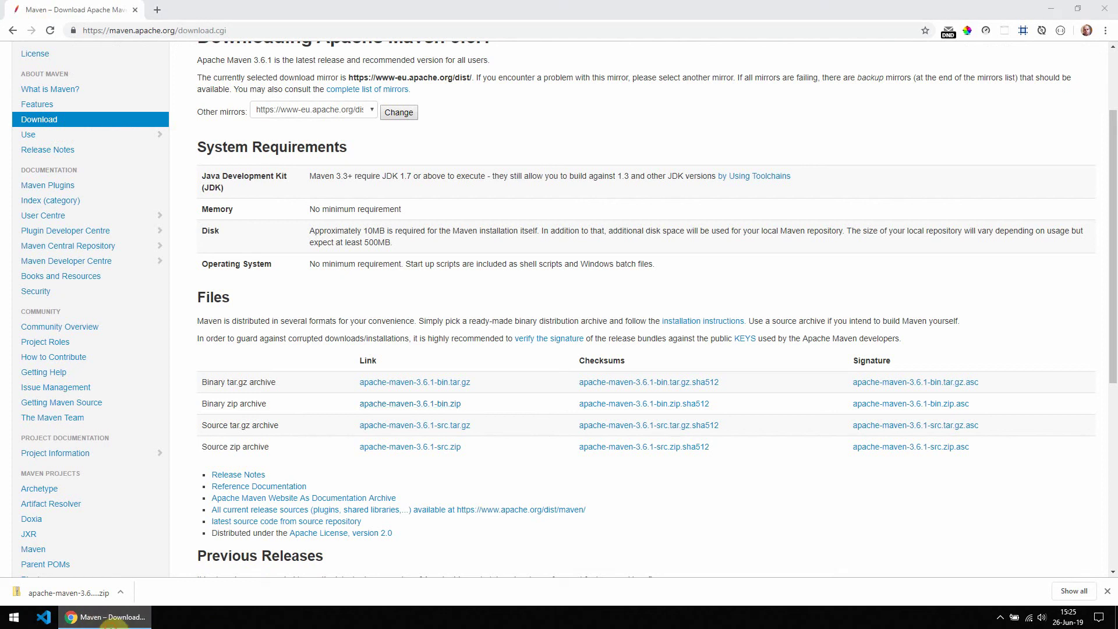
left_click(103, 617)
key("super")
type("cmd")
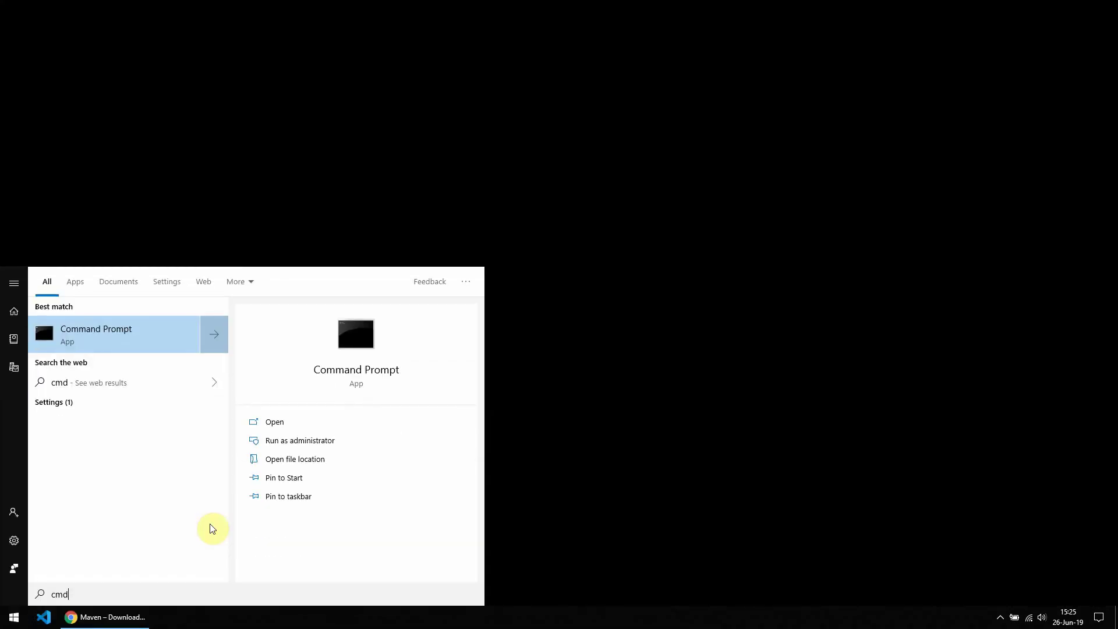
key("Return")
type("mvn")
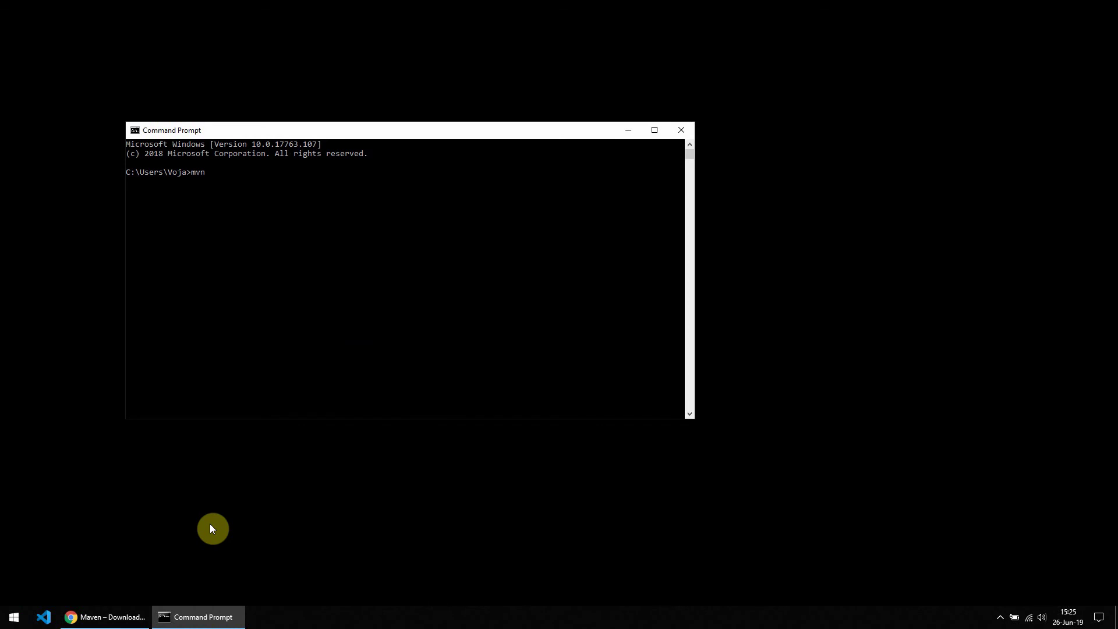
type(" -")
type("version")
key("Return")
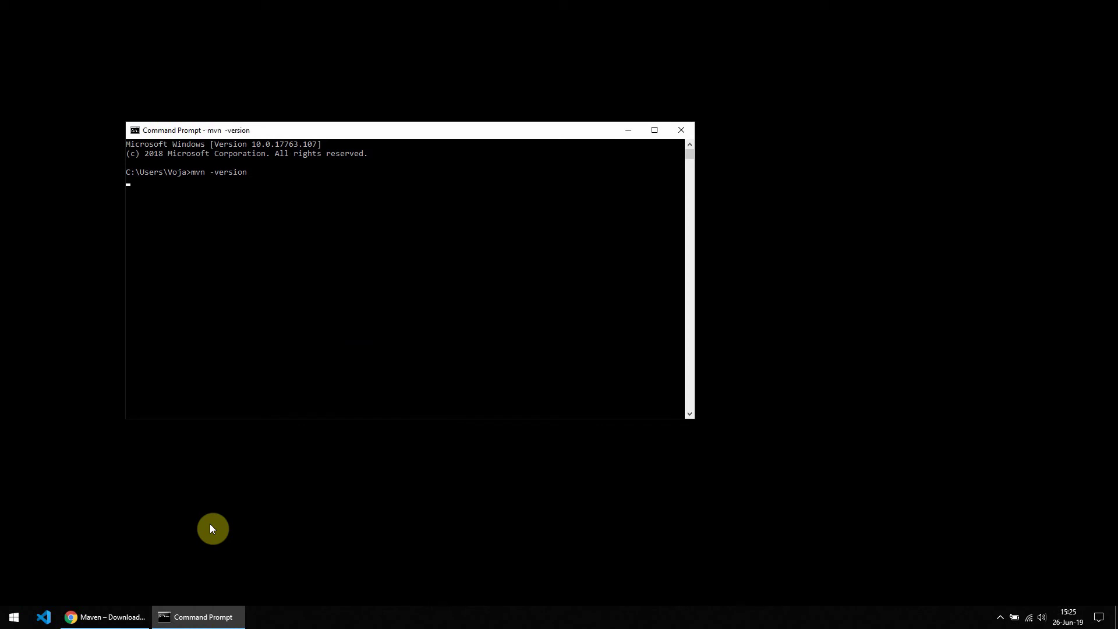